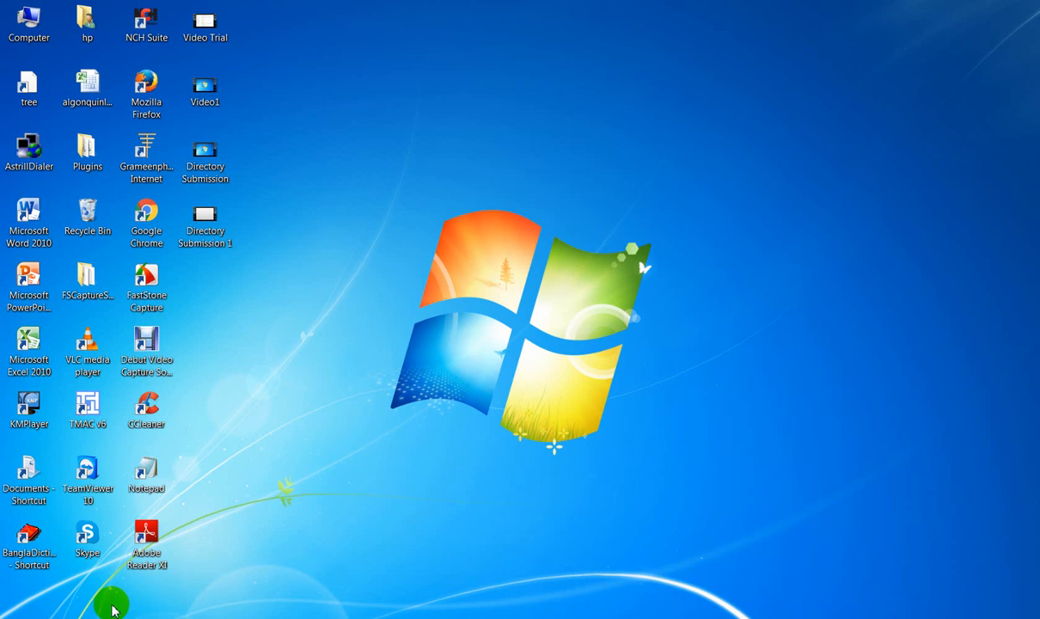
- Switch to Firefox, open a new tab, and copy newsmeback.com from cell A2 of the Excel workbook
left_click(145, 618)
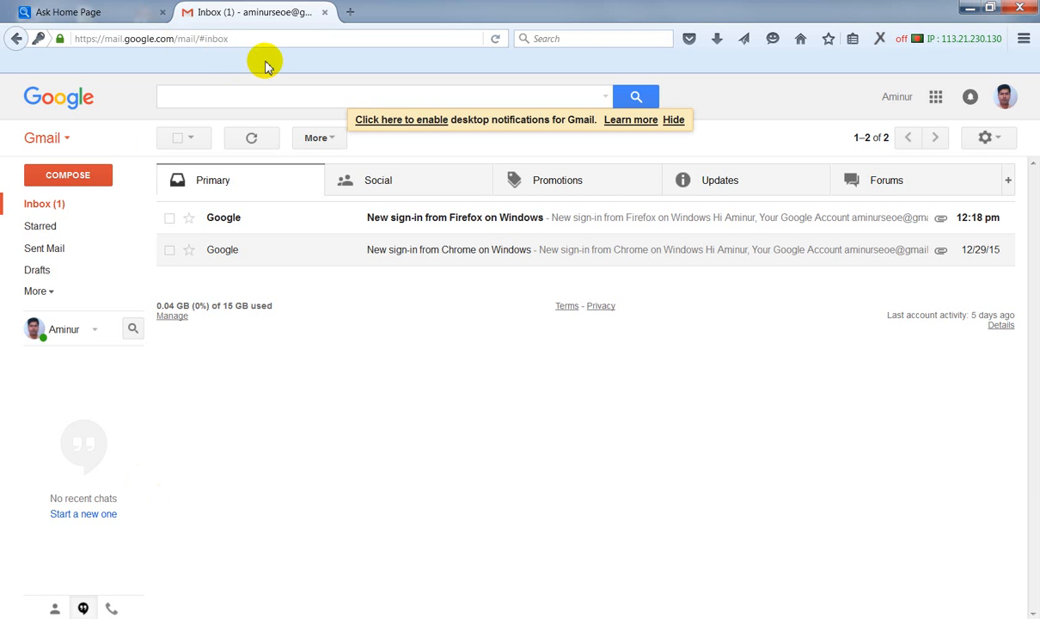
left_click(351, 12)
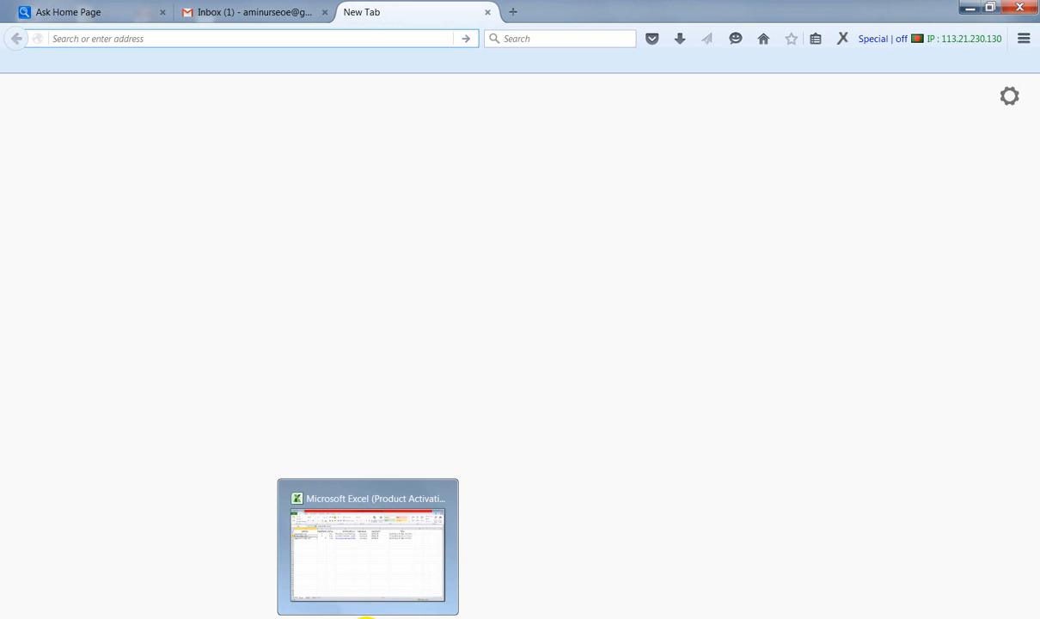
left_click(366, 617)
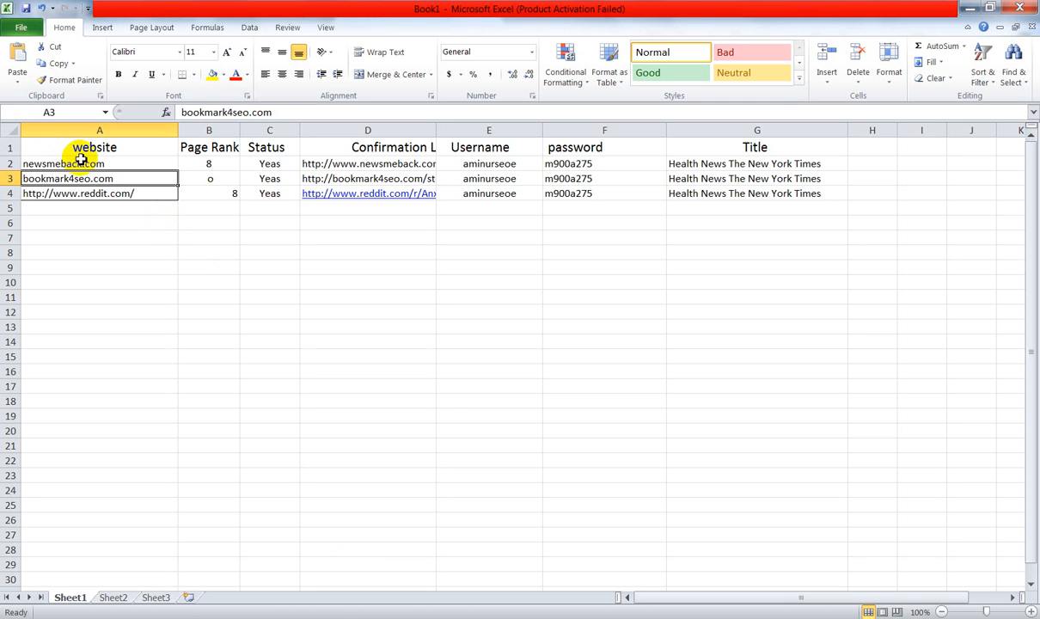
left_click(86, 163)
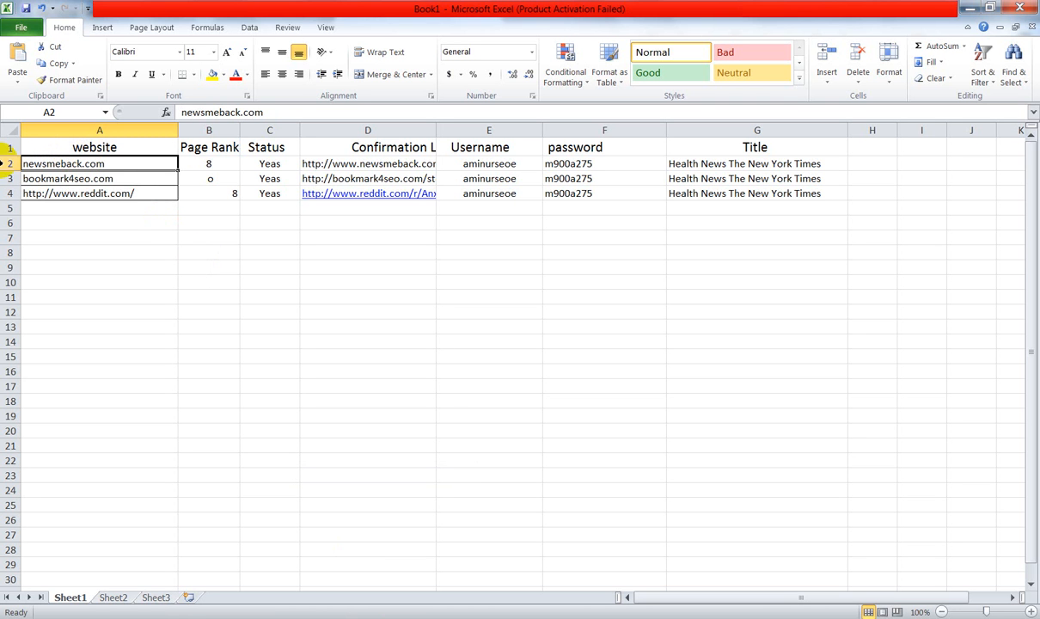
key("ctrl+c")
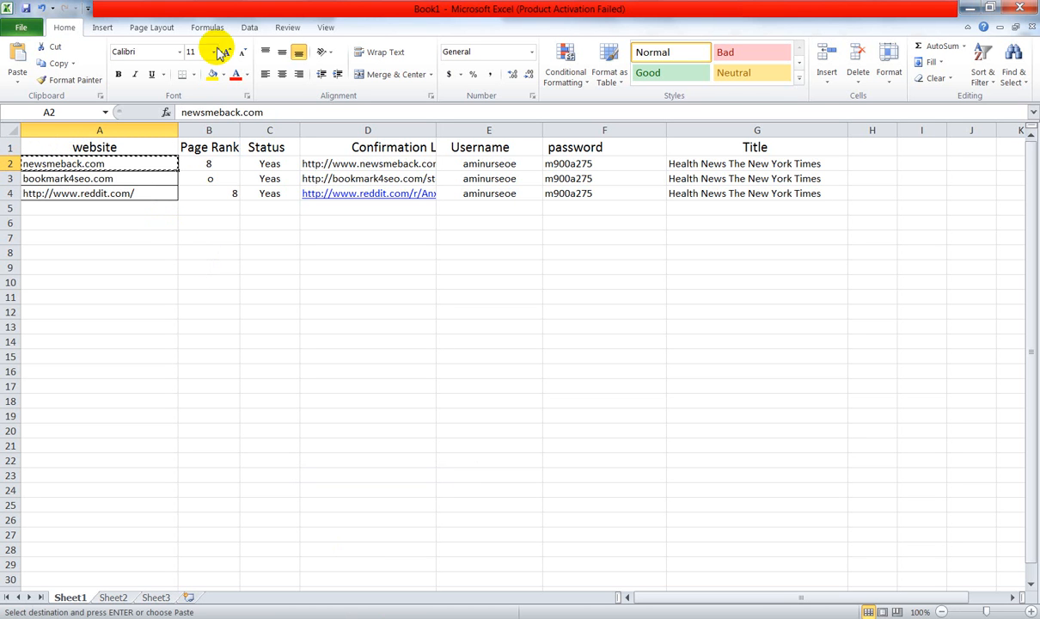
- Return to Firefox and load the copied address newsmeback.com in the new tab
left_click(969, 7)
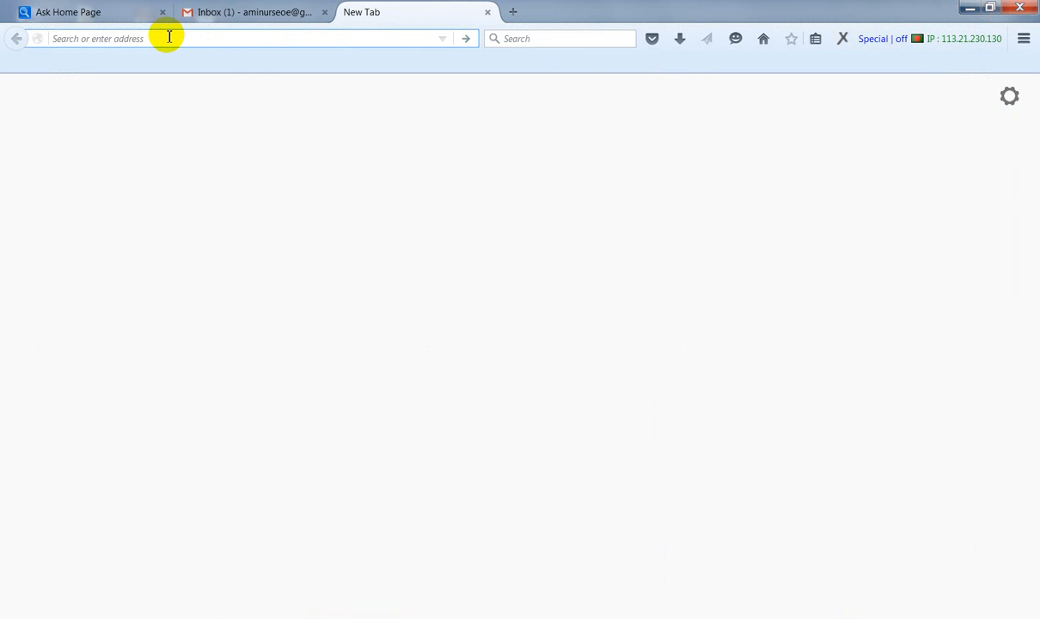
right_click(169, 37)
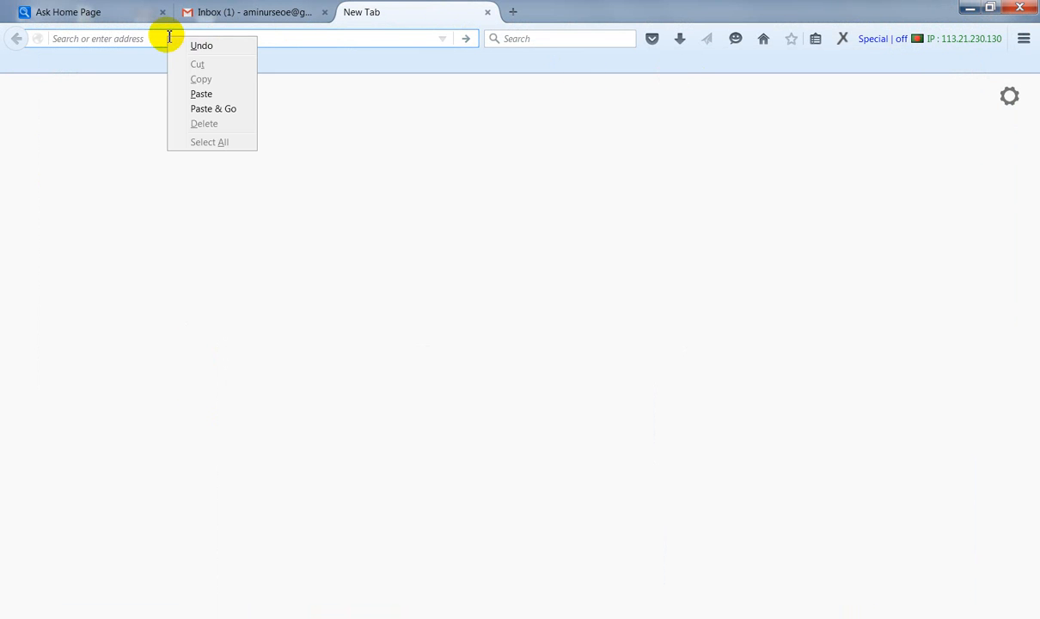
left_click(206, 106)
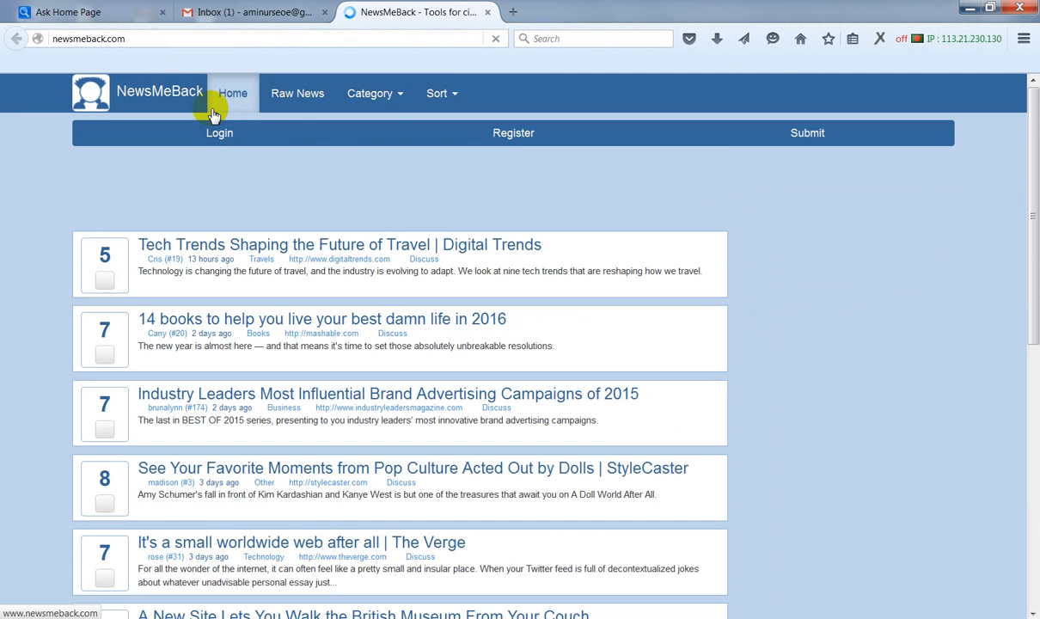
left_click(440, 102)
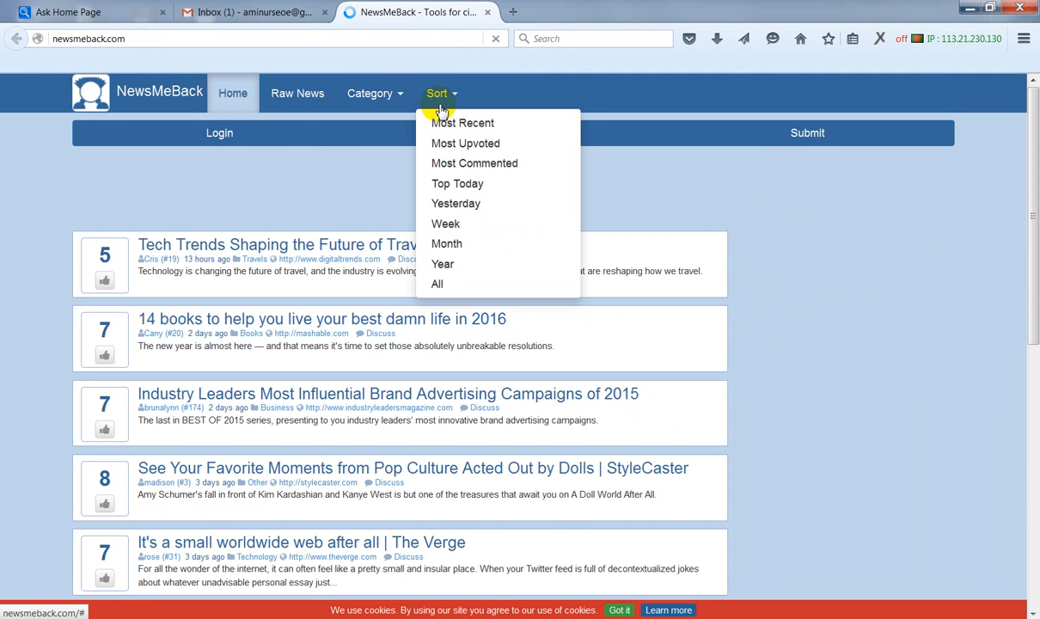
left_click(464, 163)
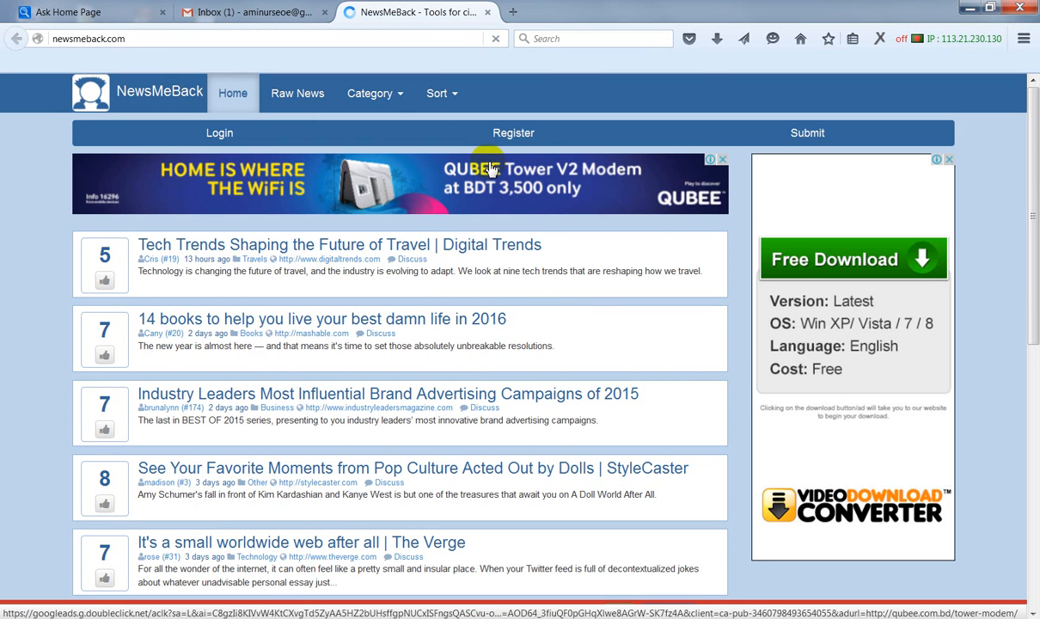
left_click(489, 169)
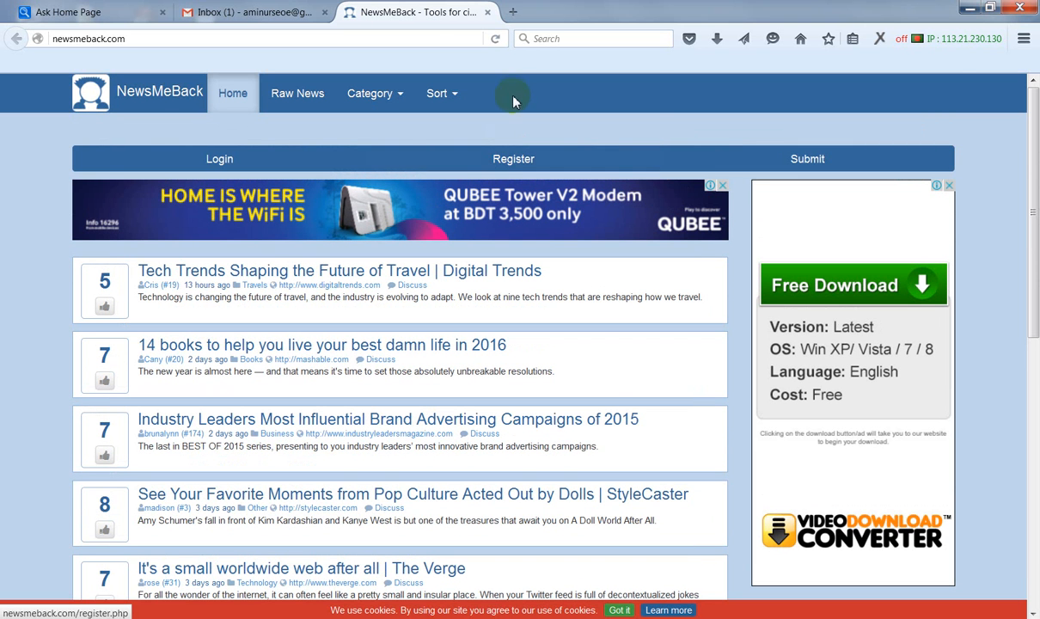
left_click(488, 154)
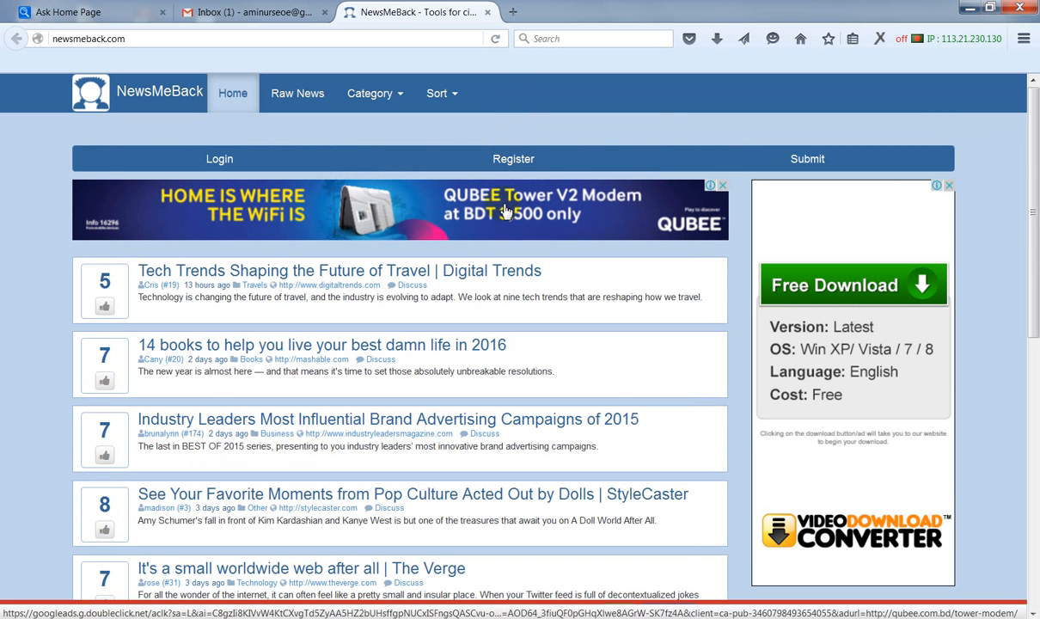
left_click(529, 172)
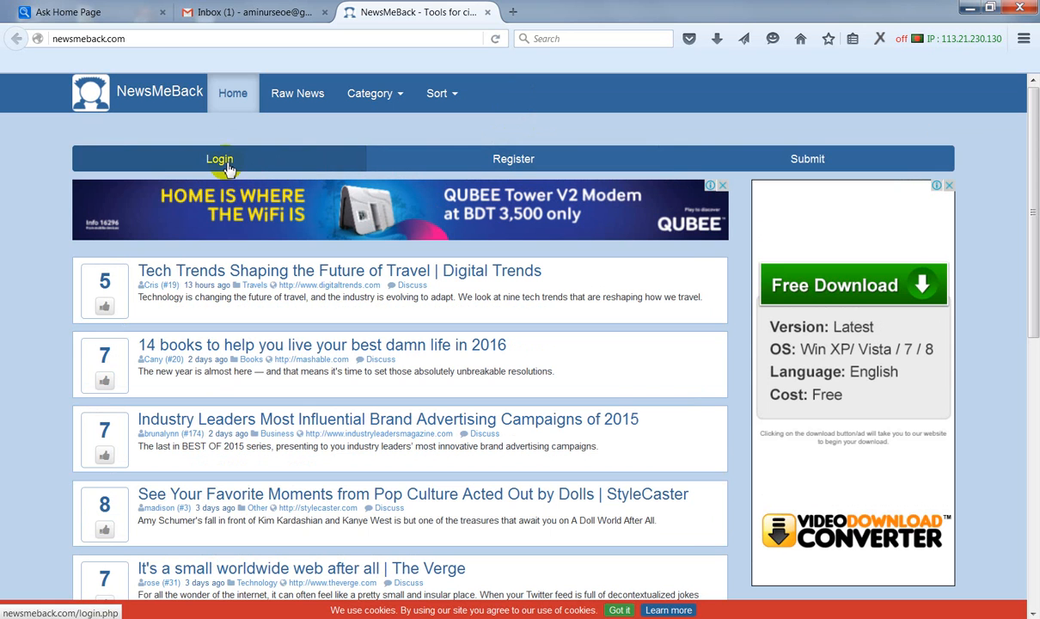
- Open the NewsMeBack login page and bring up the account details in the Notepad notes
left_click(228, 169)
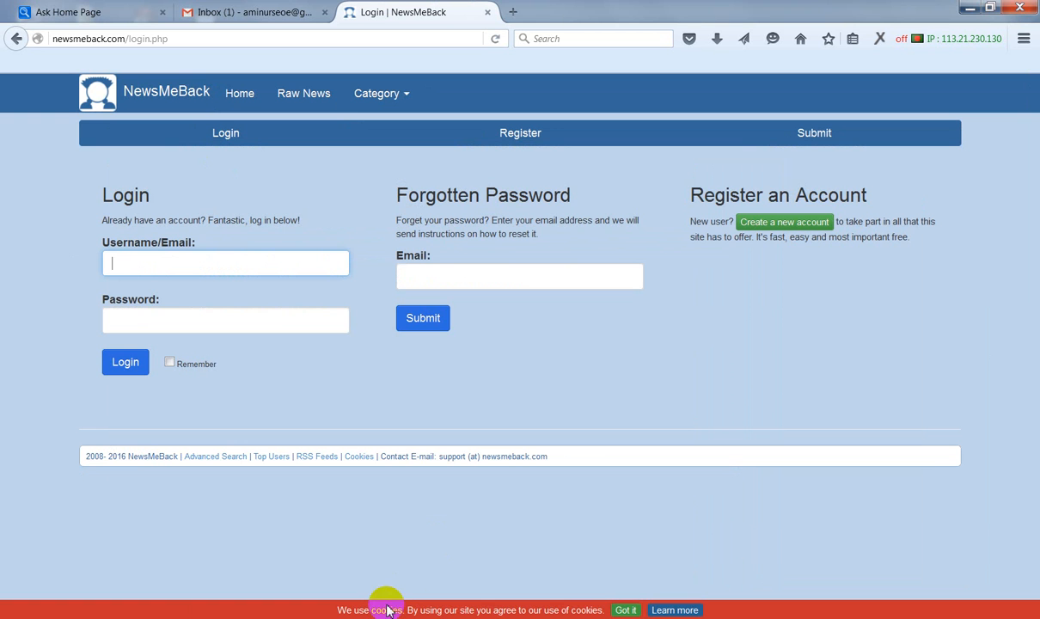
mouse_move(324, 618)
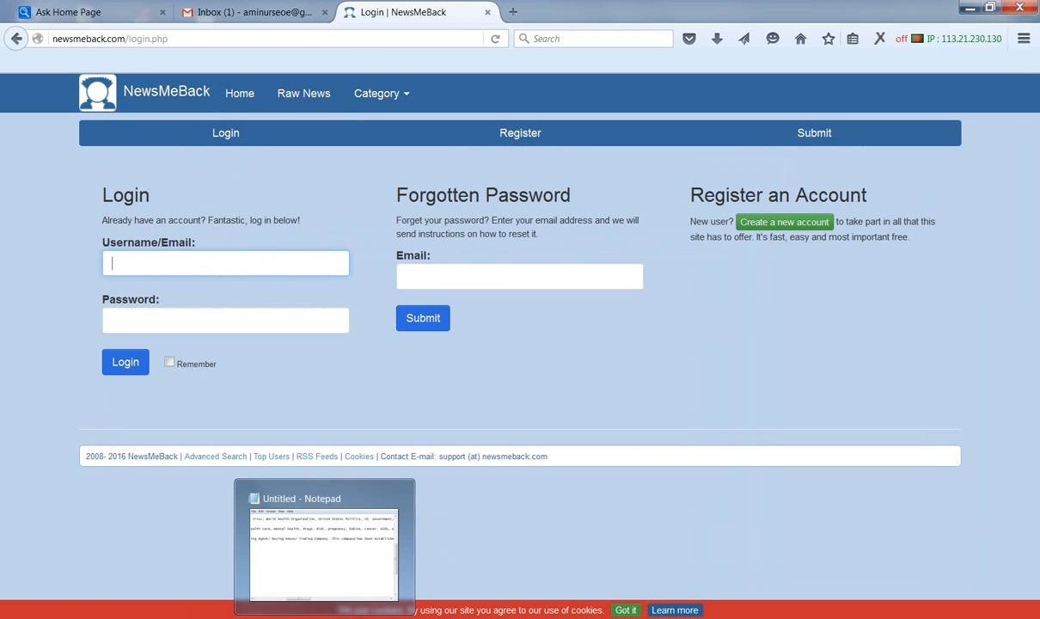
left_click(324, 550)
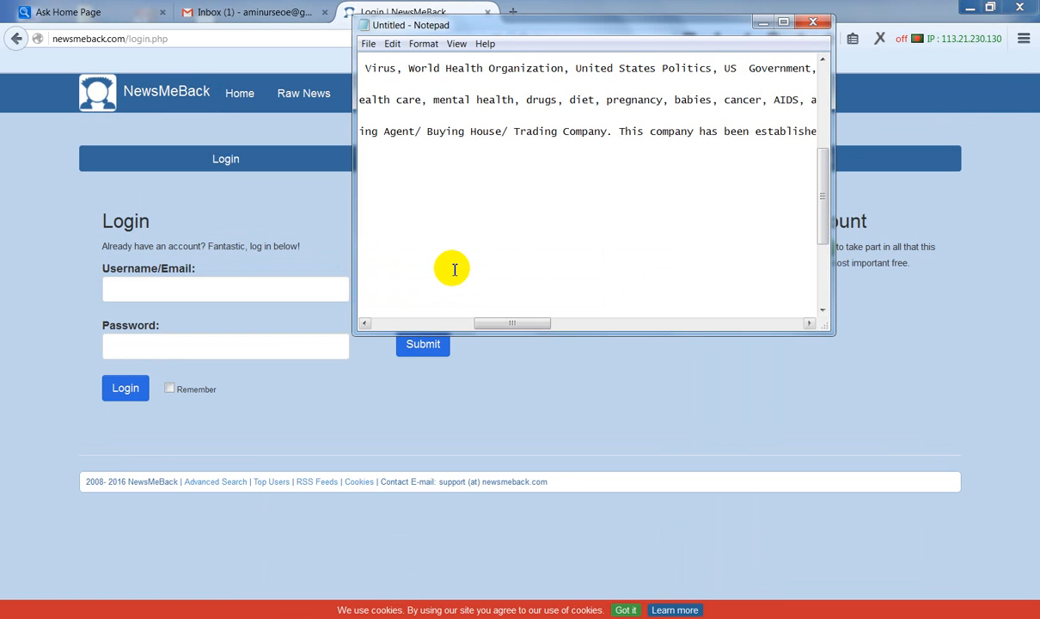
scroll(521, 130, "up", 5)
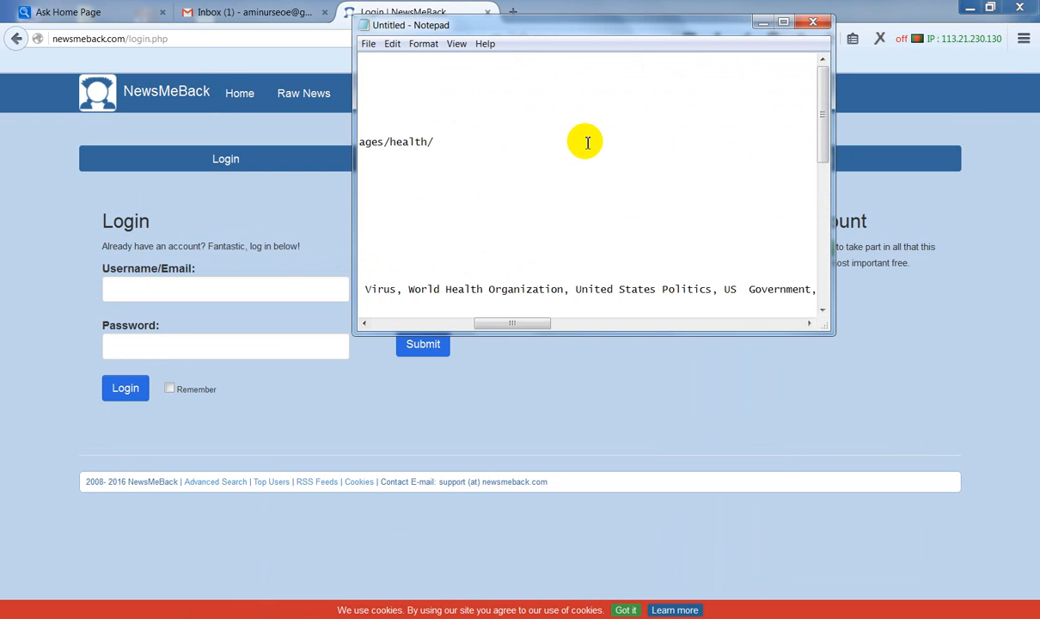
left_click(364, 322)
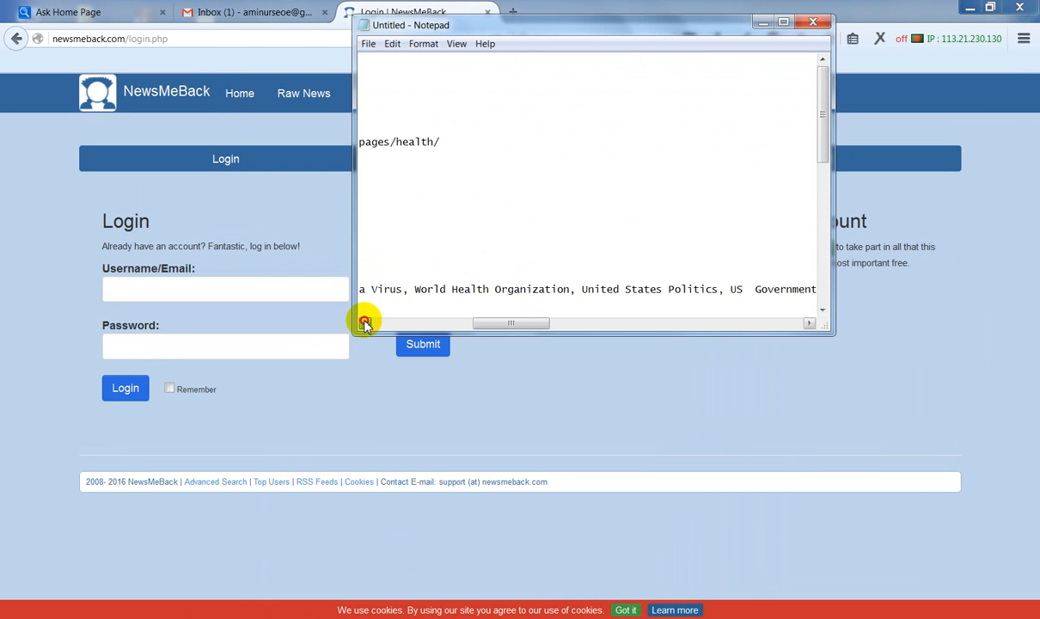
left_click_drag(364, 322, 365, 323)
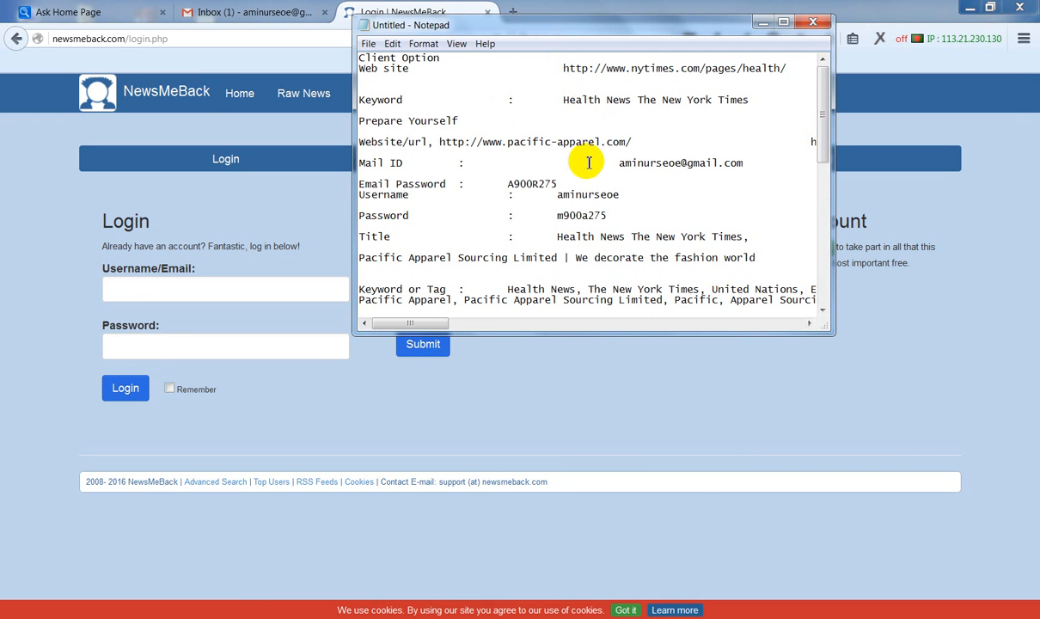
- Copy the username from the Notepad notes into the Username/Email field of the NewsMeBack login form
left_click(556, 194)
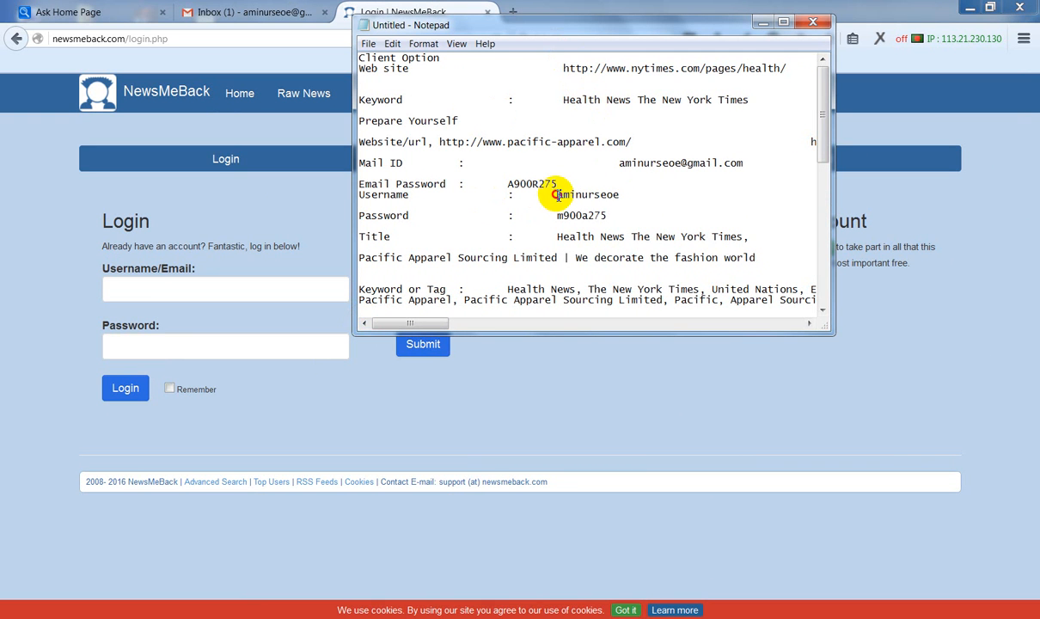
left_click_drag(556, 195, 611, 192)
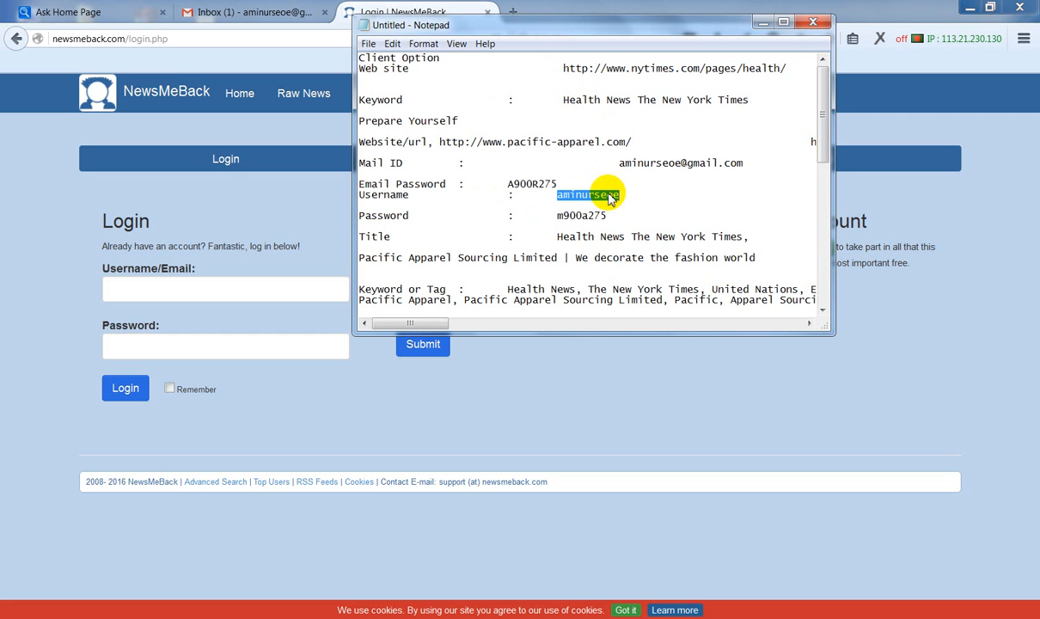
right_click(610, 196)
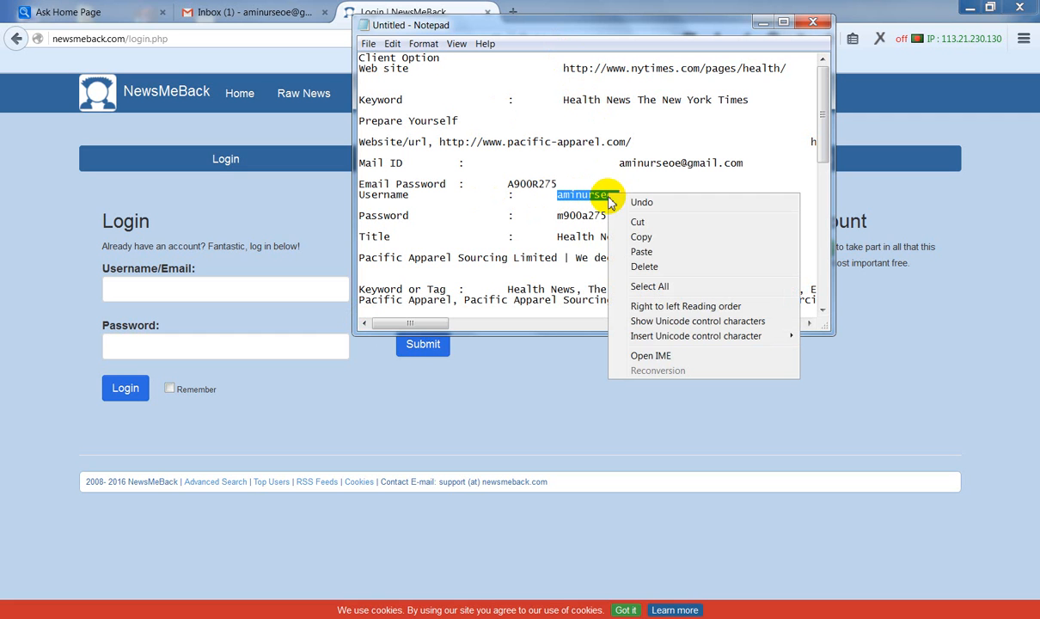
left_click(645, 239)
left_click(763, 21)
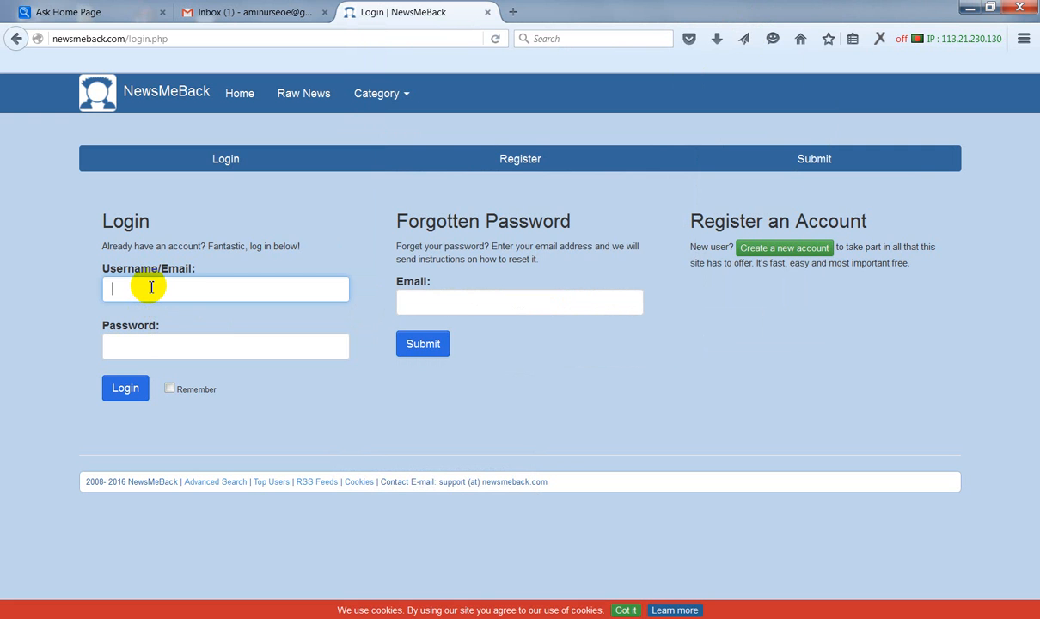
key("ctrl+v")
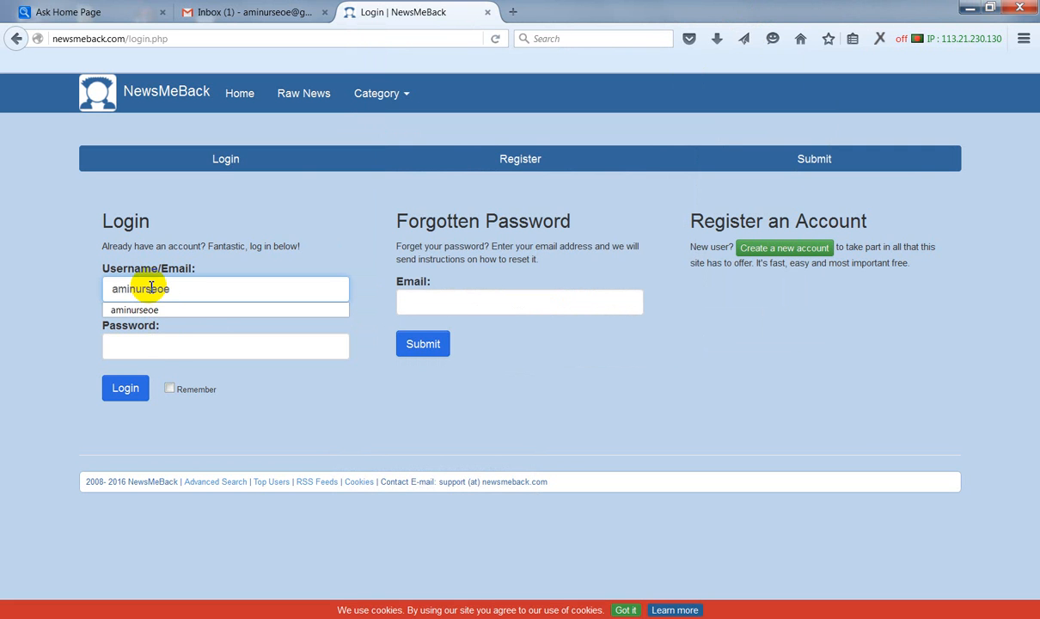
- Enter the account password from the Notepad notes, log in to NewsMeBack, and dismiss the offer to remember the login
left_click(153, 347)
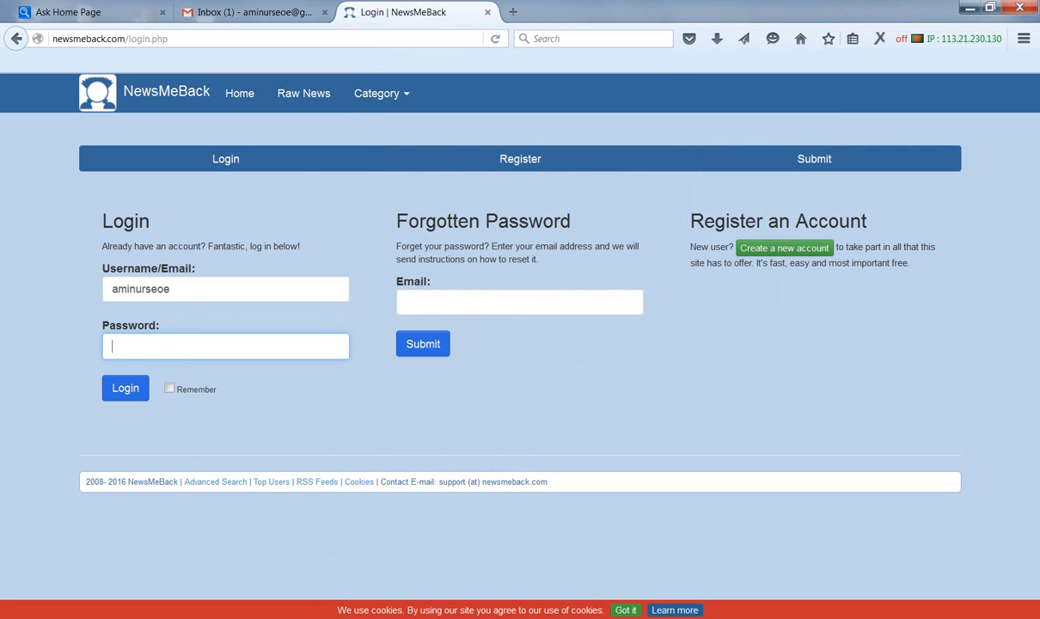
left_click(346, 602)
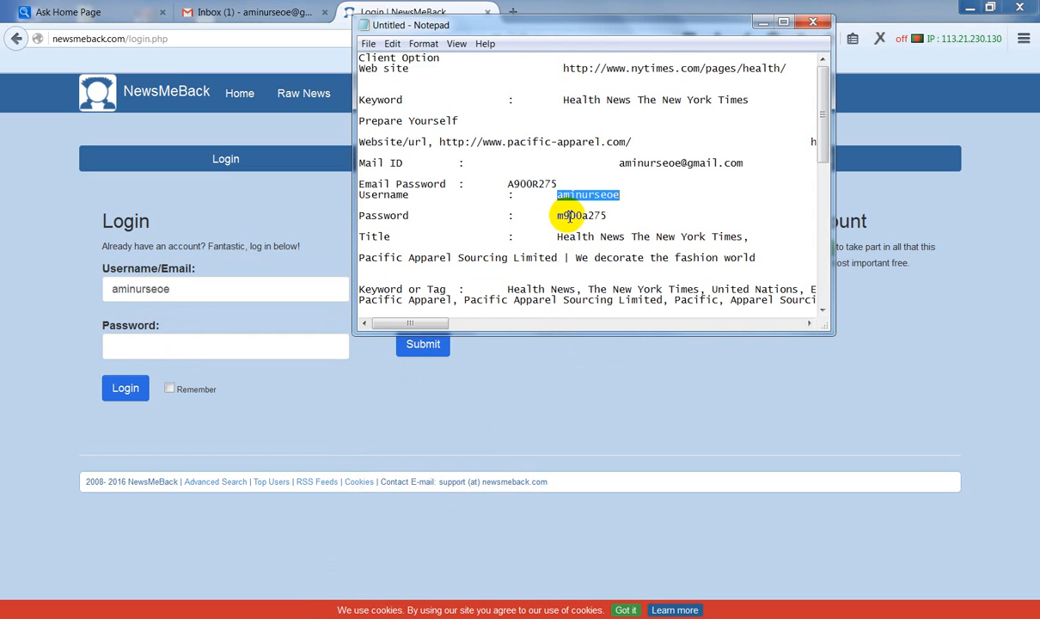
double_click(569, 216)
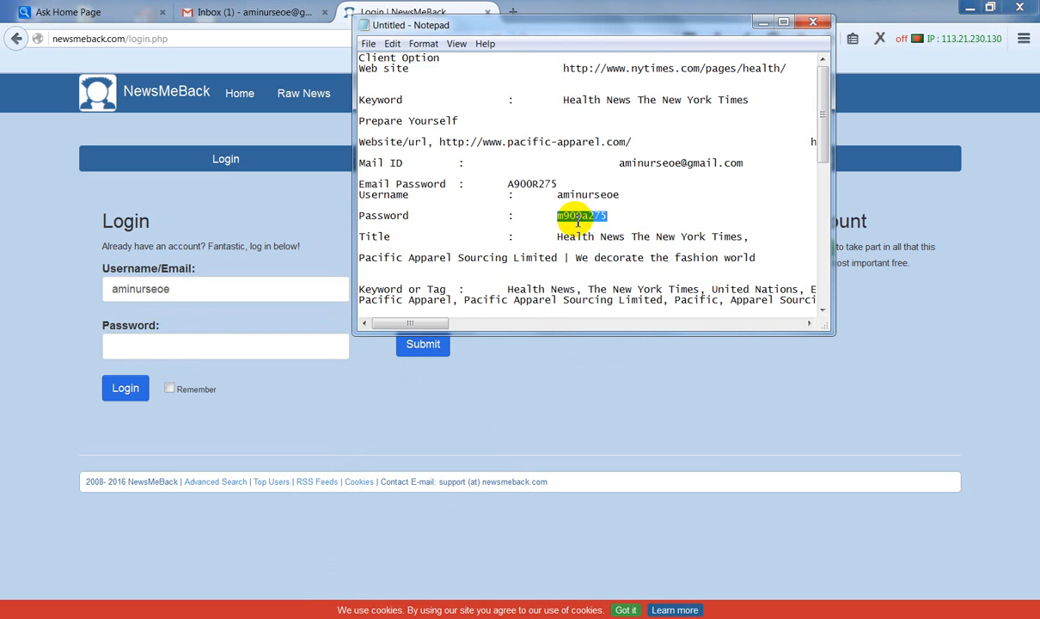
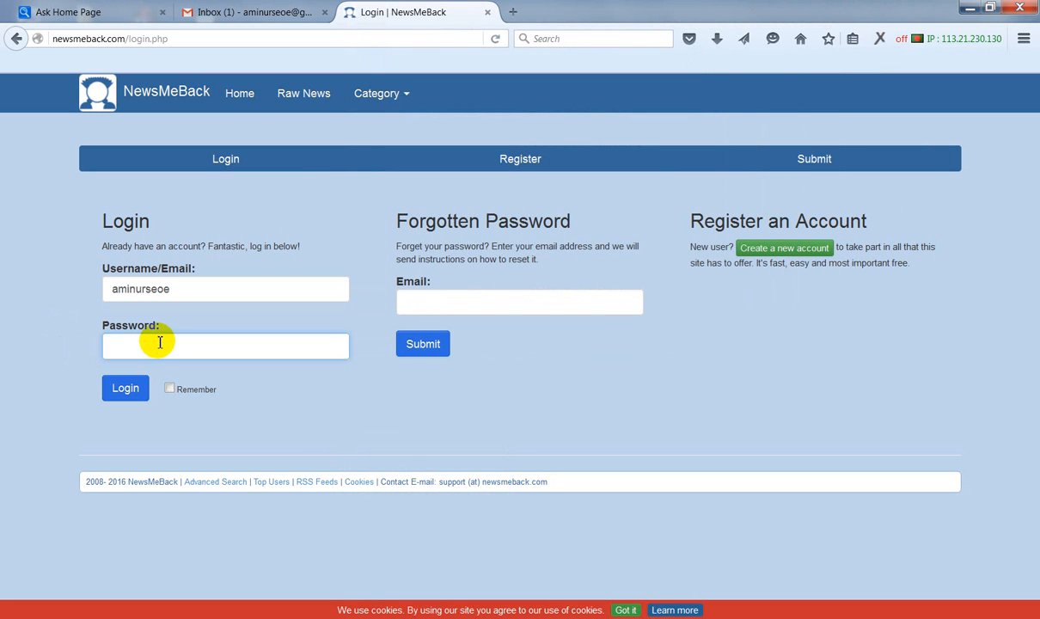
left_click(129, 387)
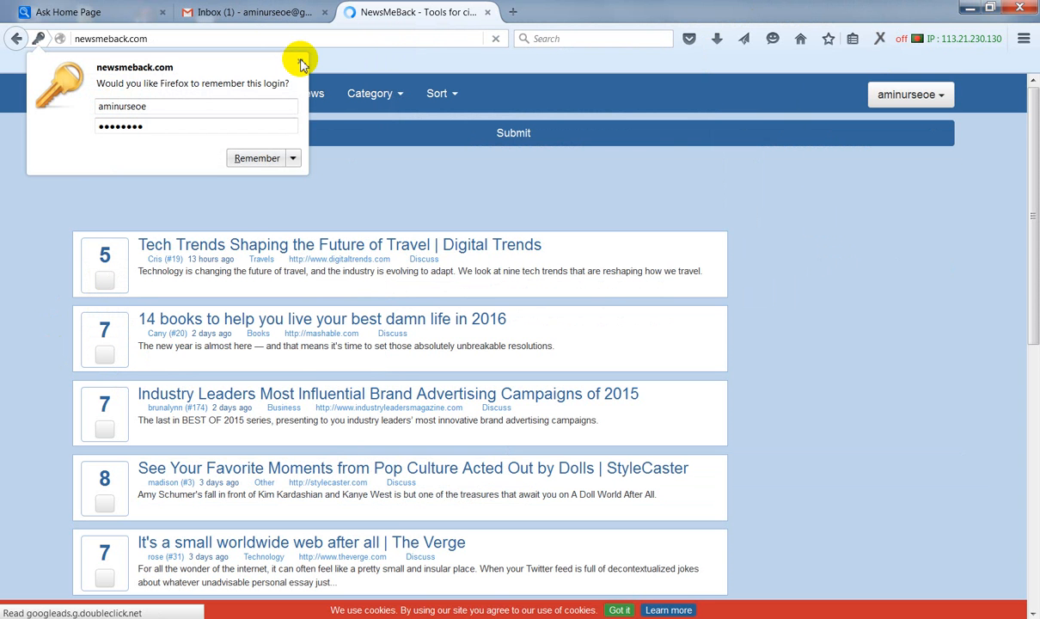
left_click(301, 63)
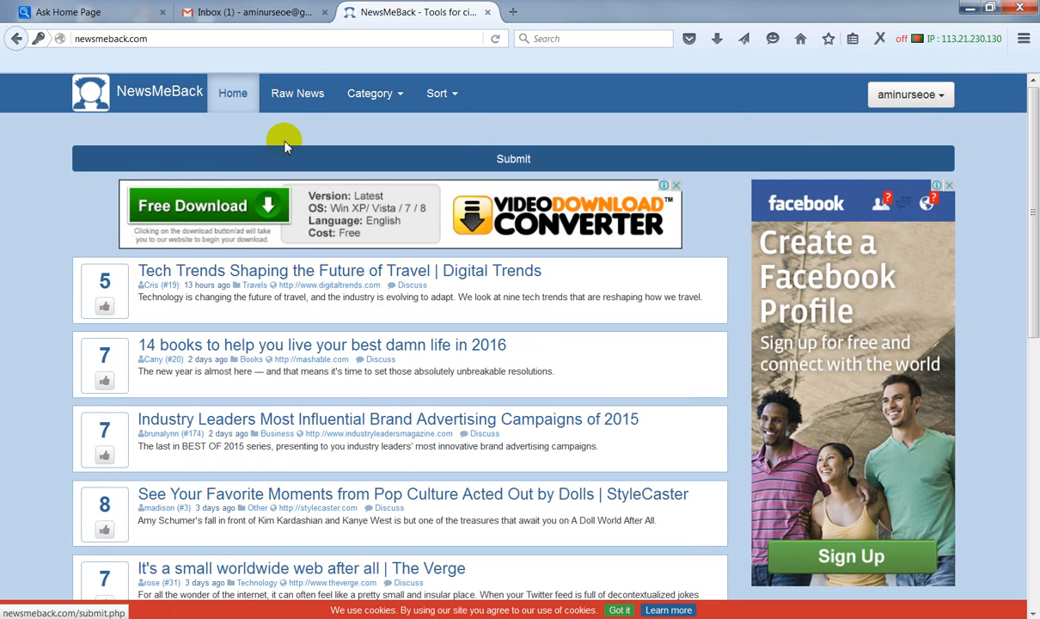
- Open the NewsMeBack news submission page and bring up the Notepad notes with the website details
left_click(510, 165)
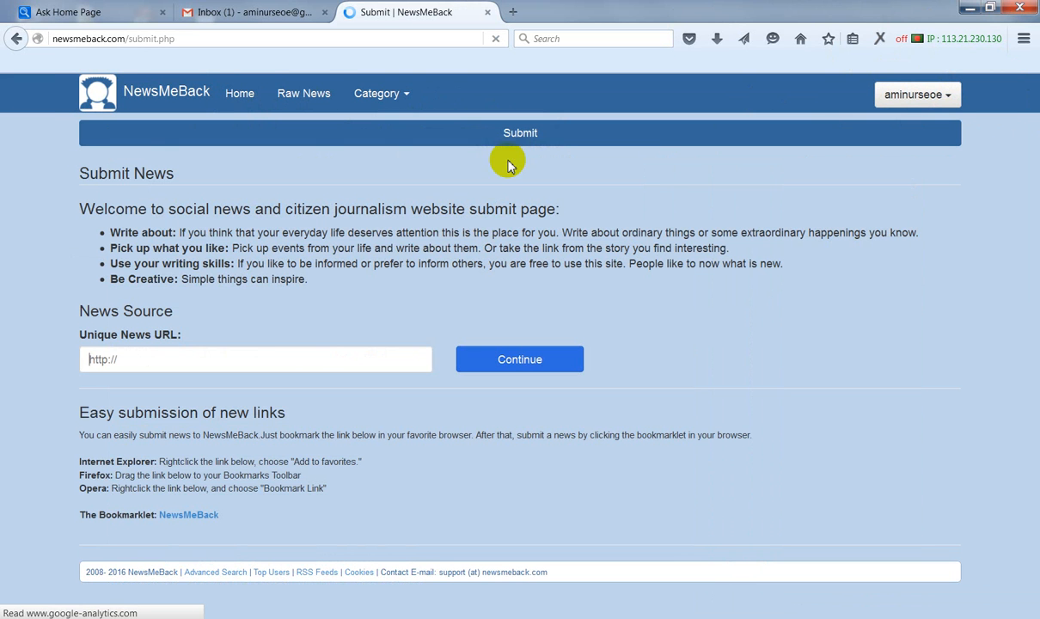
left_click(162, 358)
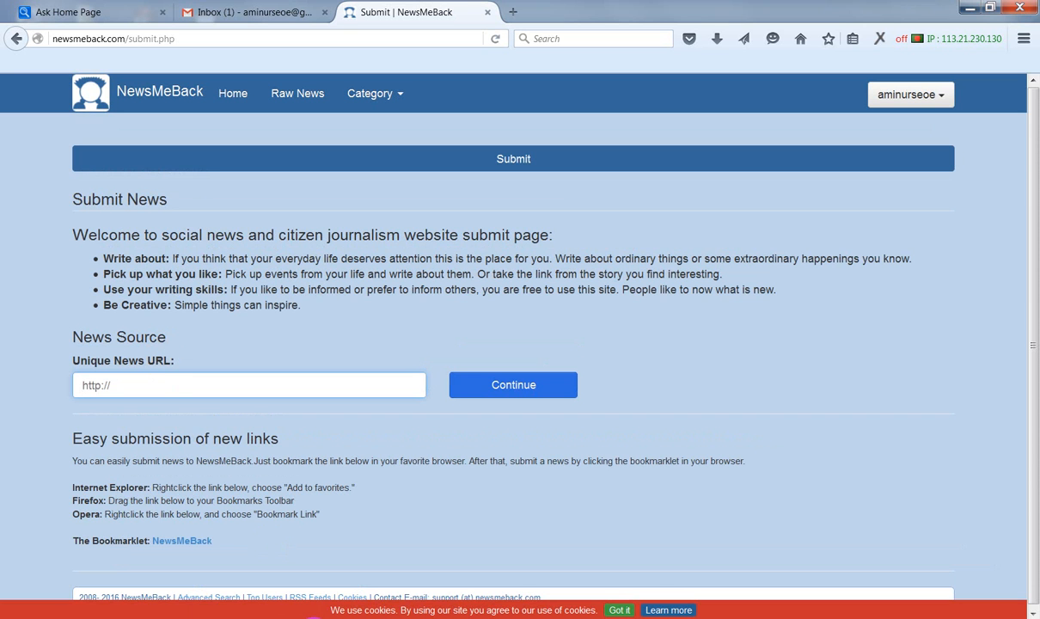
mouse_move(314, 616)
left_click(305, 516)
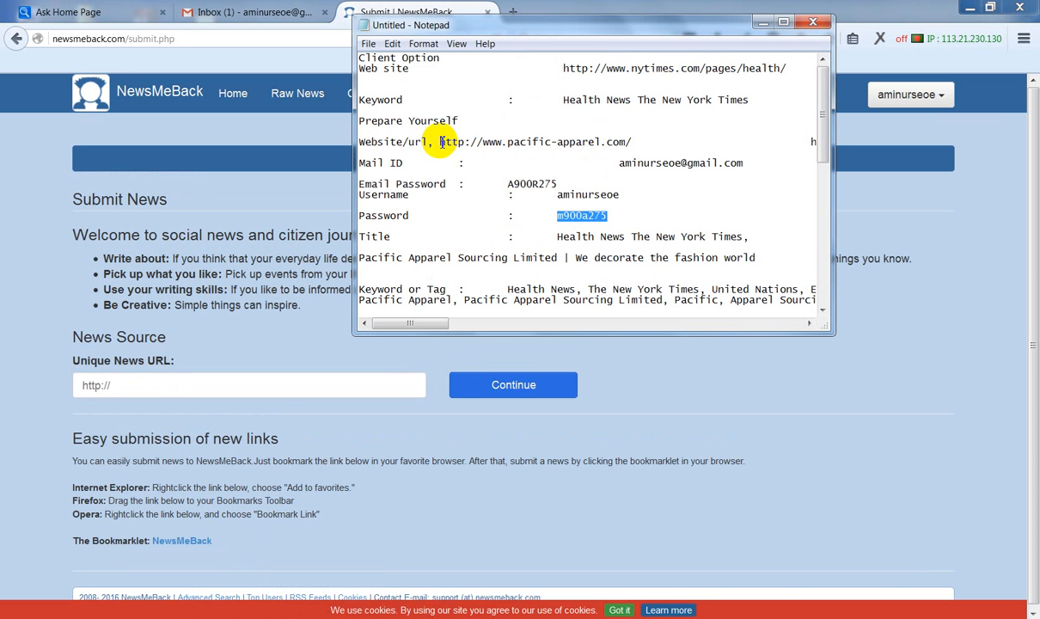
left_click_drag(441, 142, 634, 142)
key("ctrl+c")
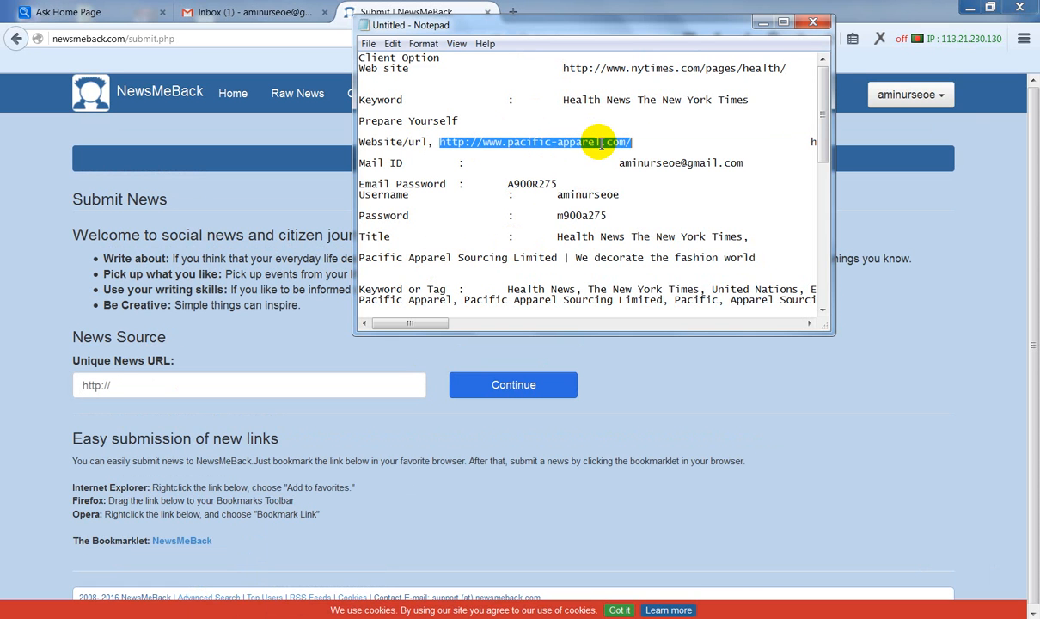
left_click(768, 23)
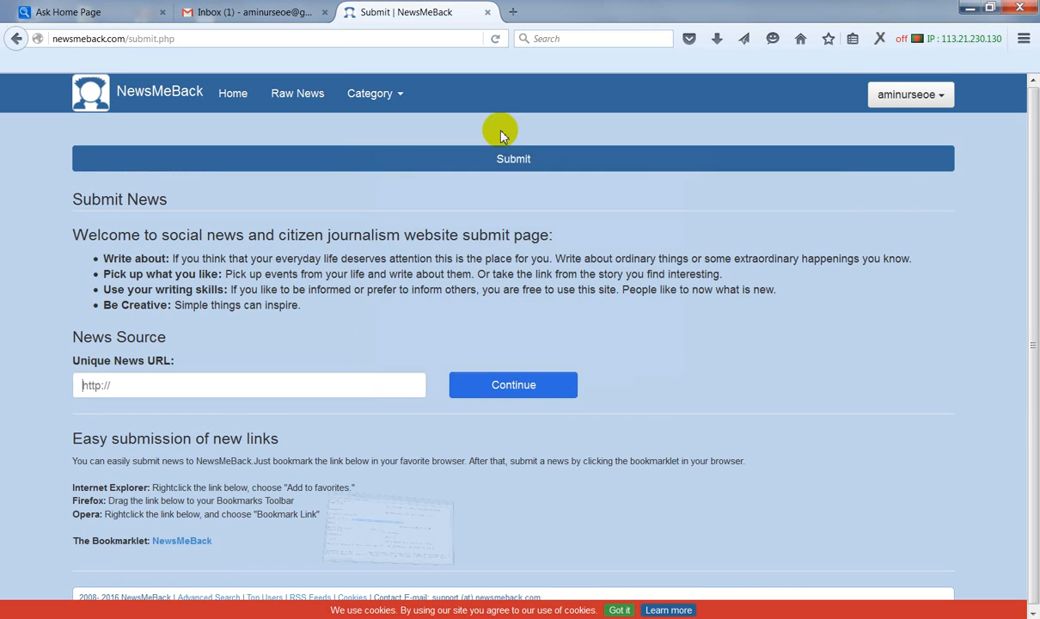
left_click(161, 386)
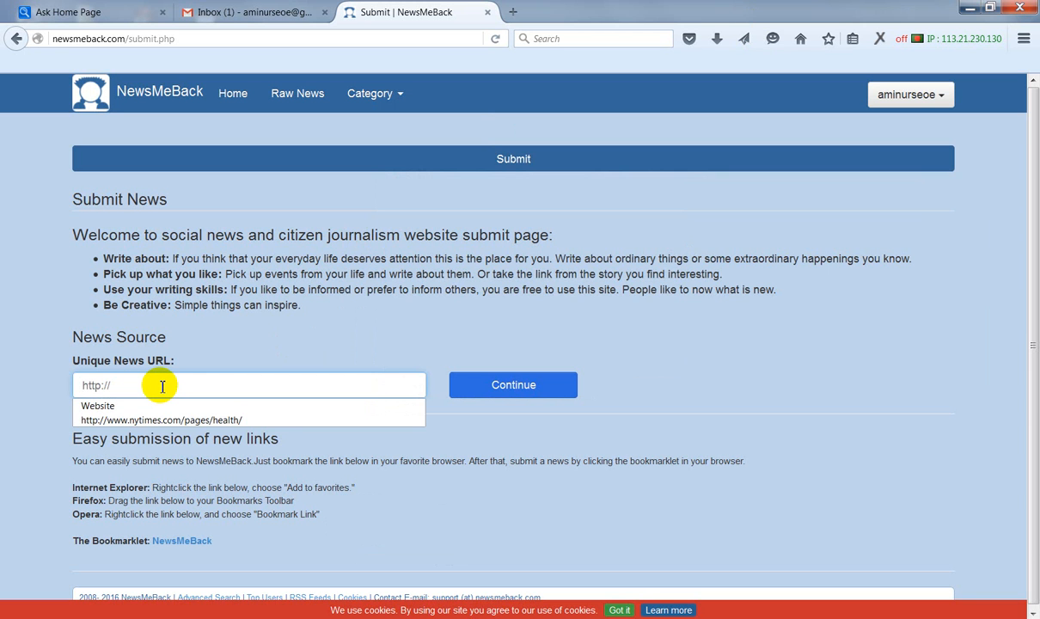
key("ctrl+v")
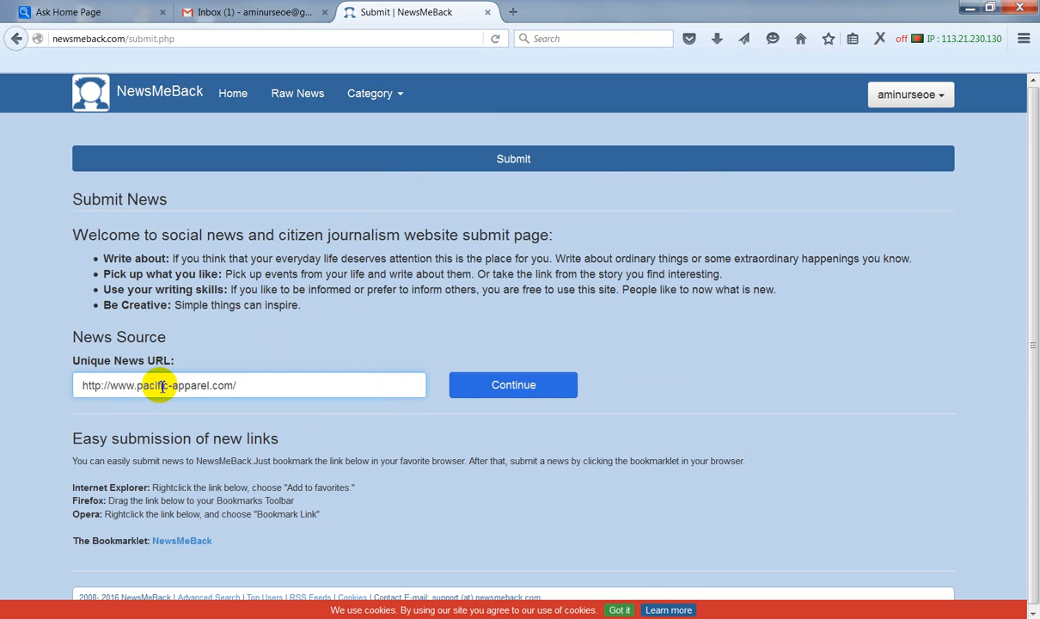
left_click(532, 391)
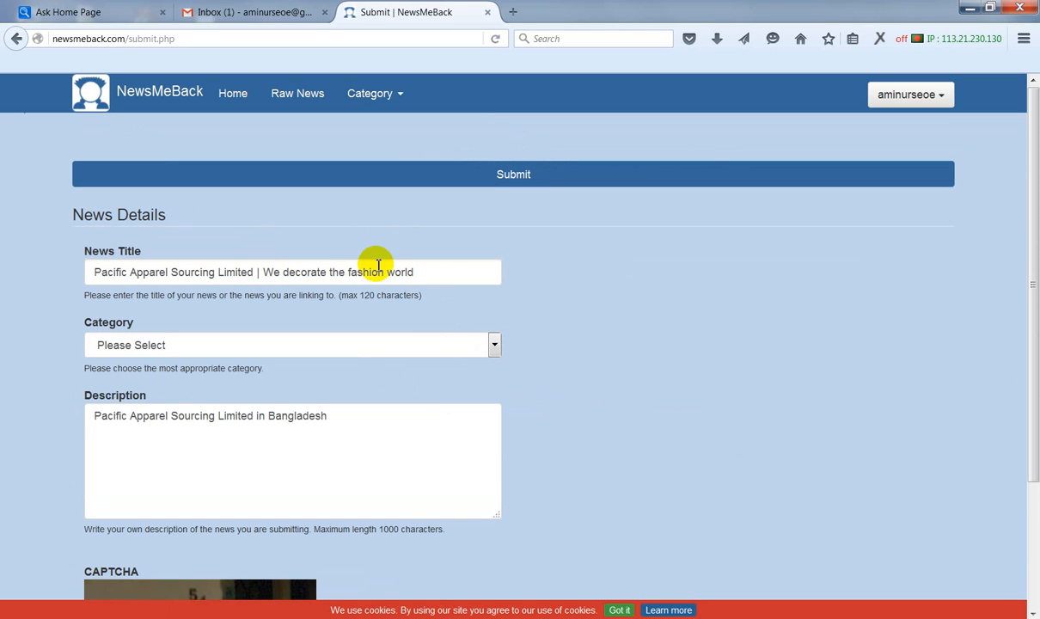
- Set the news category to Business and clear the prefilled description
left_click(495, 347)
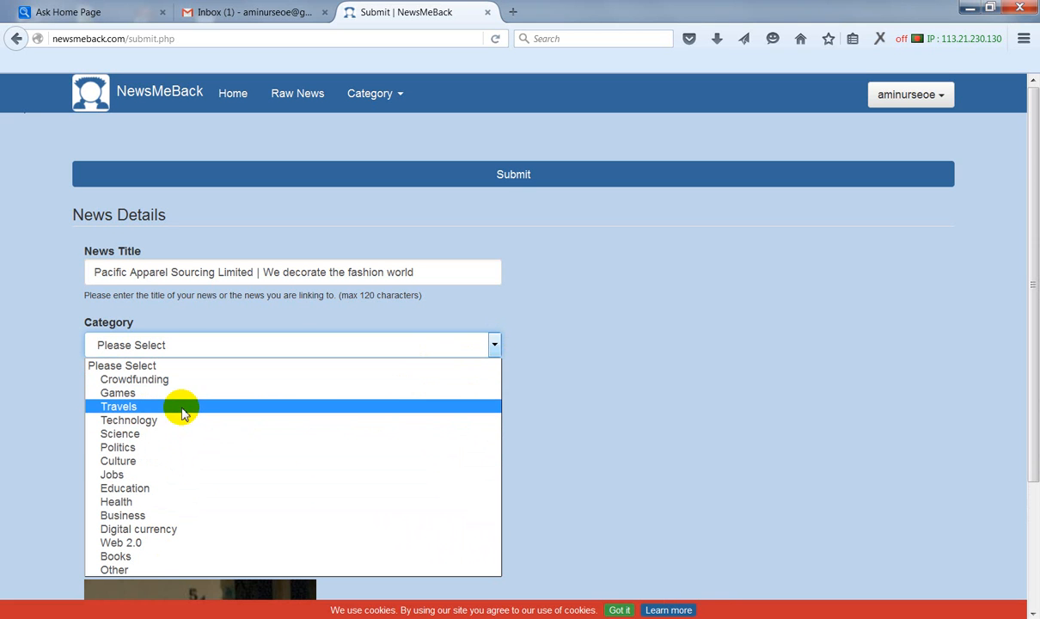
left_click(154, 516)
scroll(331, 438, "down", 3)
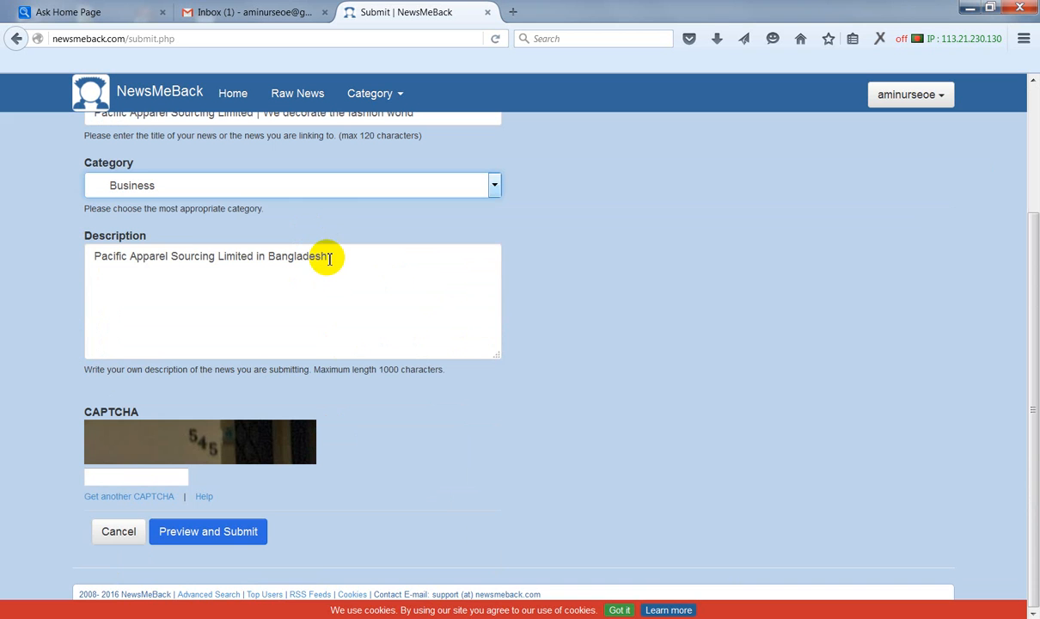
left_click_drag(323, 256, 177, 256)
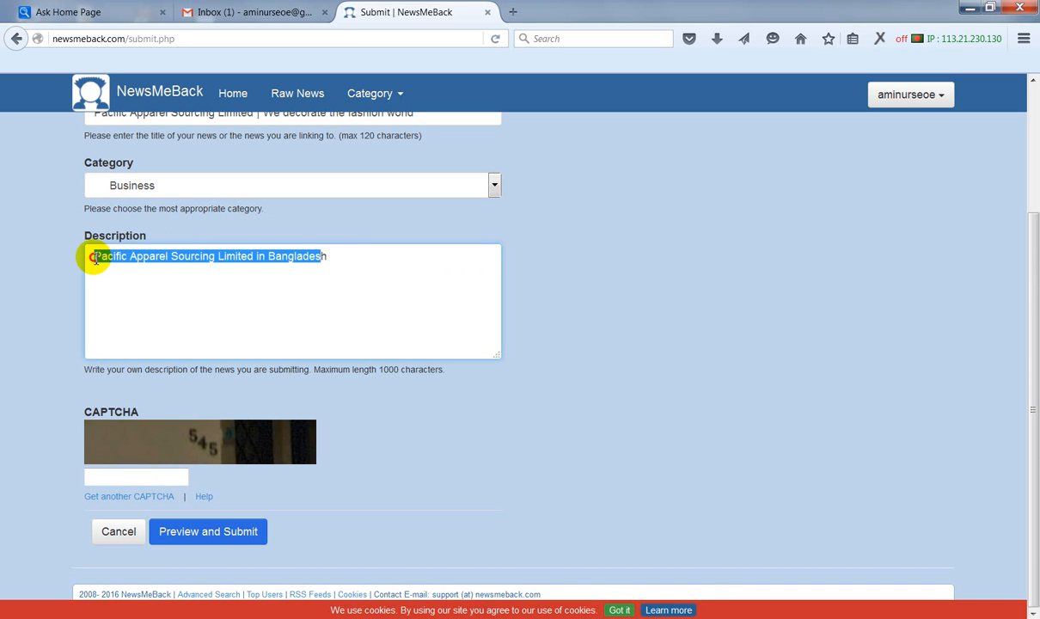
left_click(318, 255)
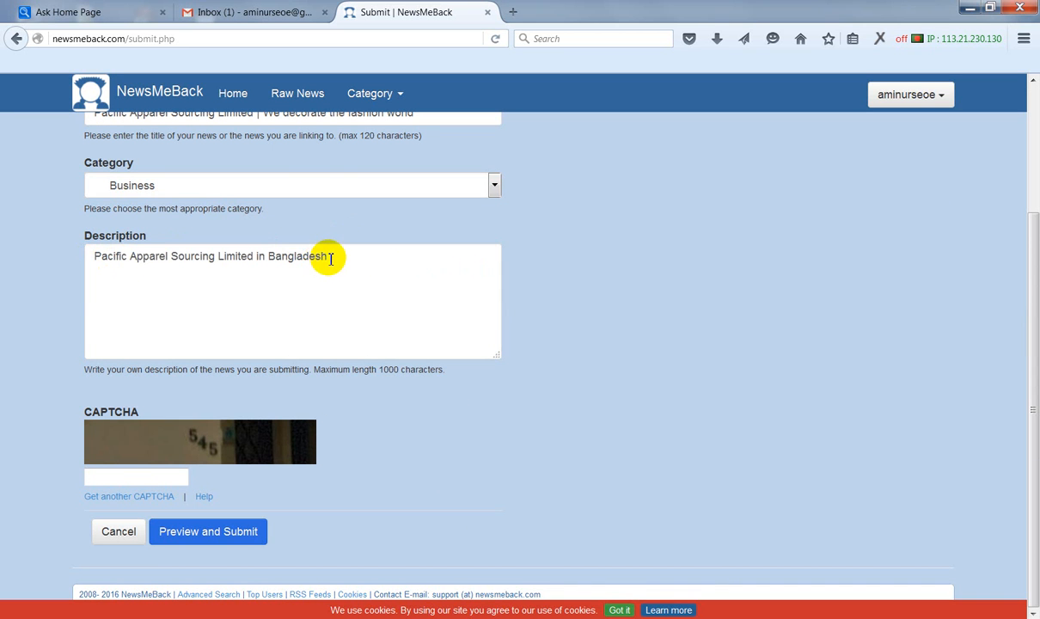
left_click_drag(330, 258, 96, 266)
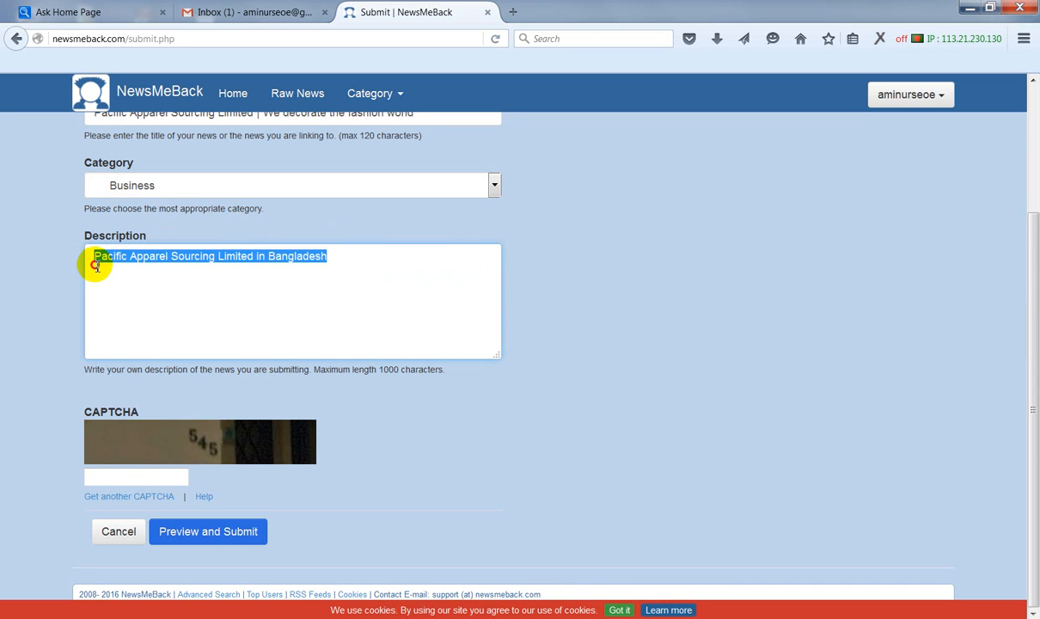
key("BackSpace")
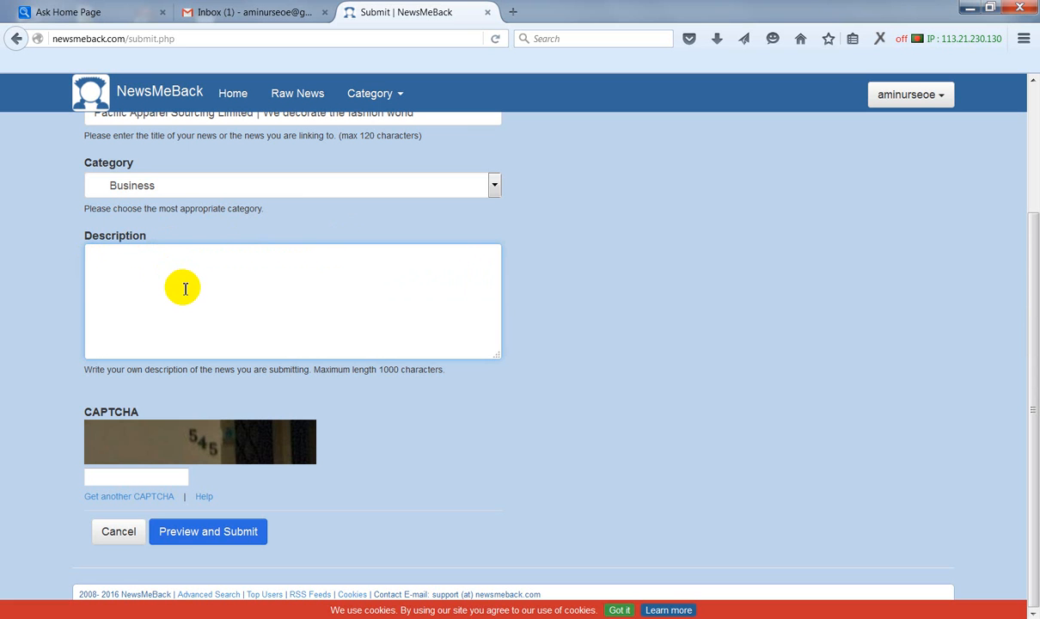
- Copy the full Pacific Apparel Sourcing Limited company description from the Notepad notes into the empty Description field
left_click(304, 614)
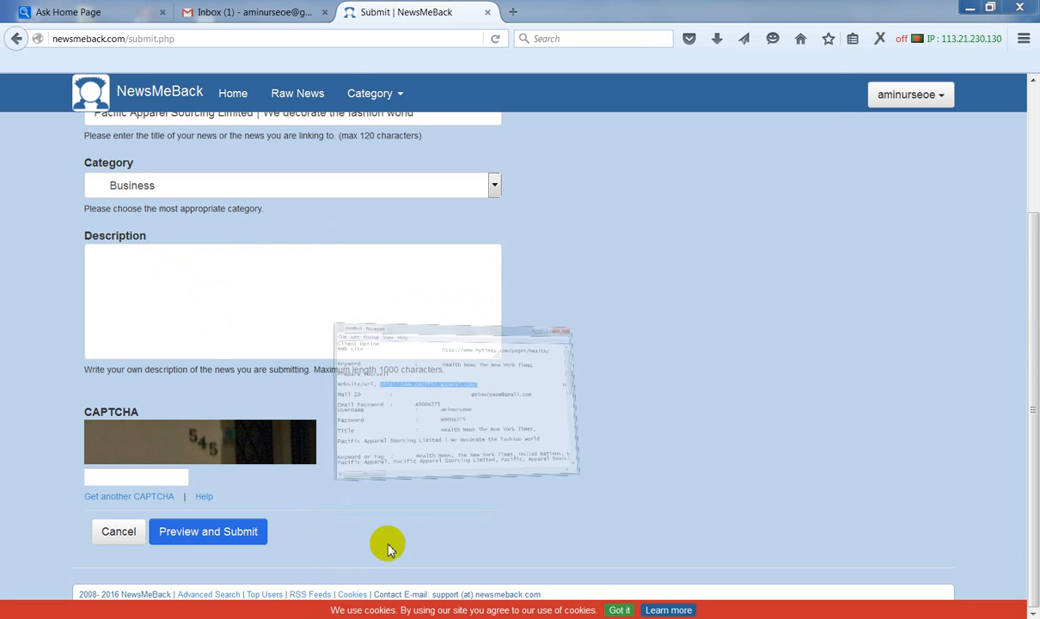
scroll(497, 257, "down", 4)
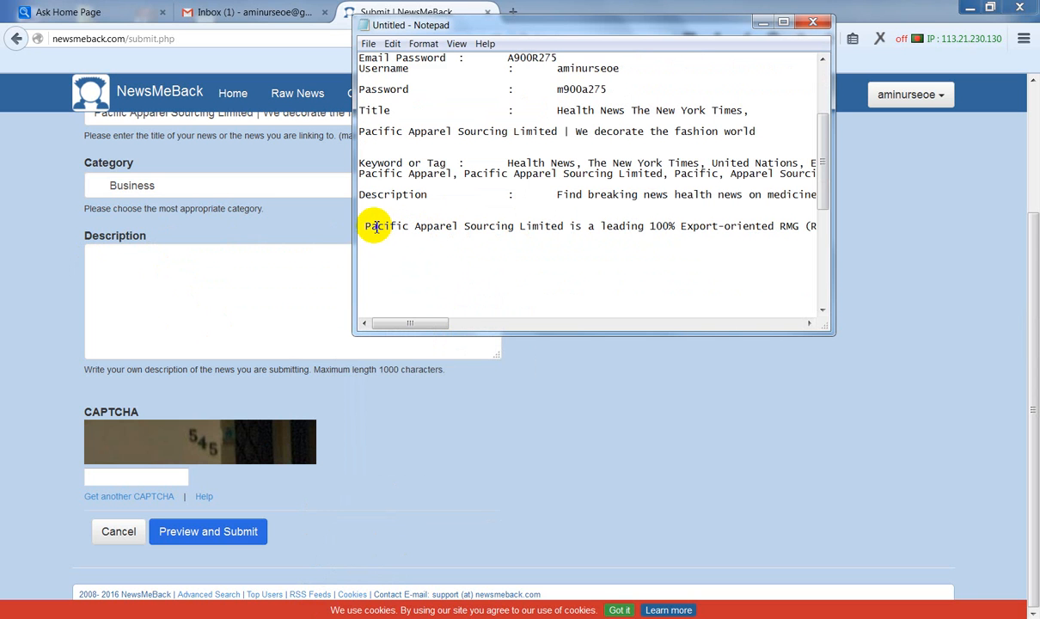
left_click_drag(365, 225, 832, 225)
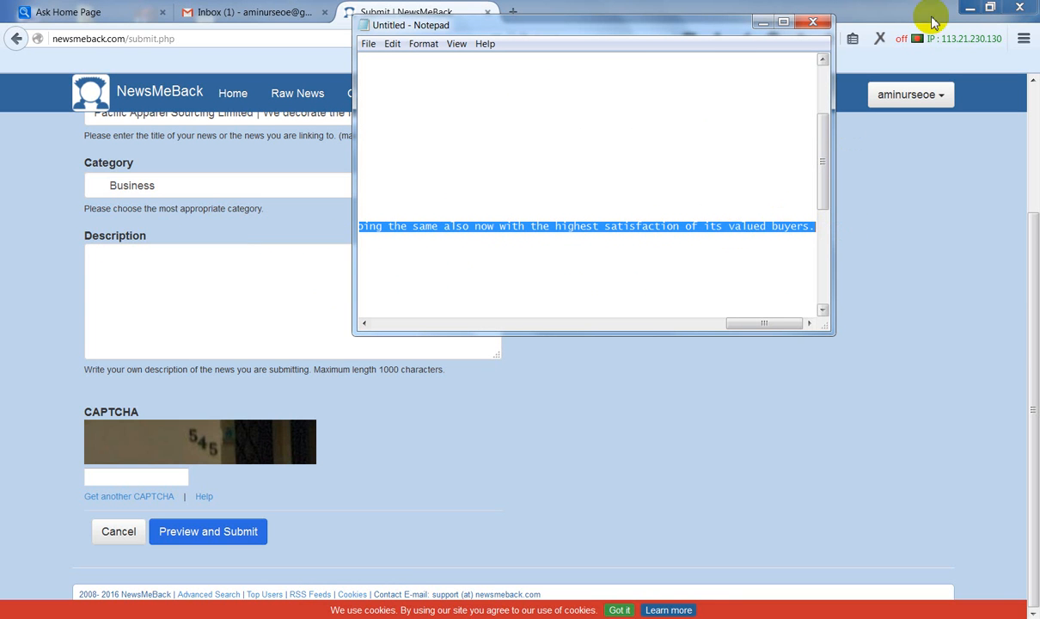
left_click(762, 24)
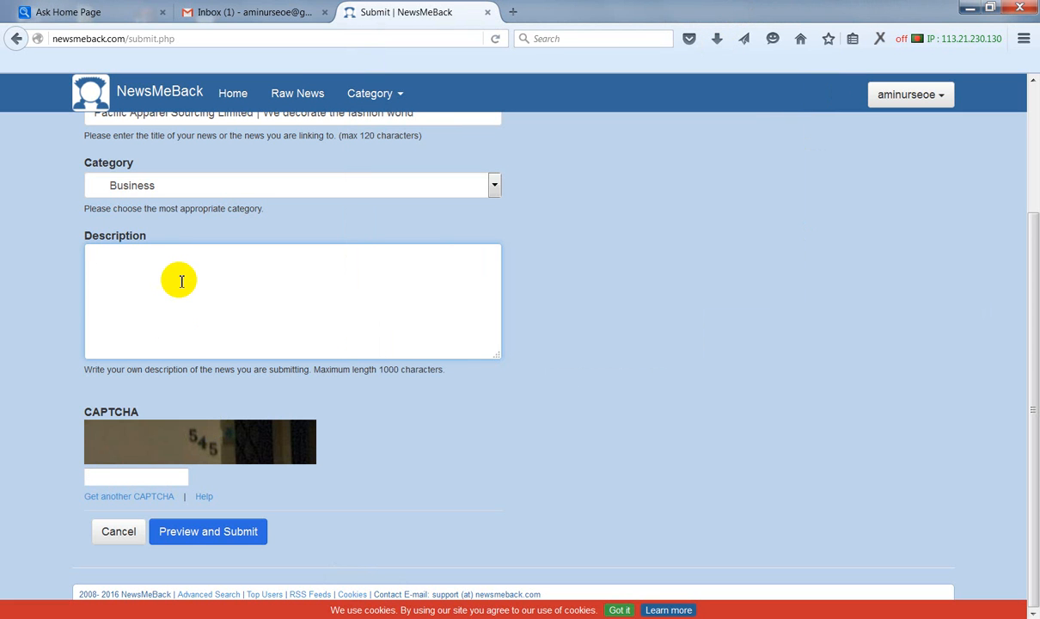
type("Pacific Apparel Sourcing Limited is a leading 100% Export-oriented RMG (Ready Made Garments) Buying Agent/ Buying House/ Trading Company. This company has been established since 2007 with the vision to extend its excellence of apparels worldwide. The company becomes capable enough to keep up its distinctions from the initiation and doing the same also now with the highest satisfaction of its valued buyers.")
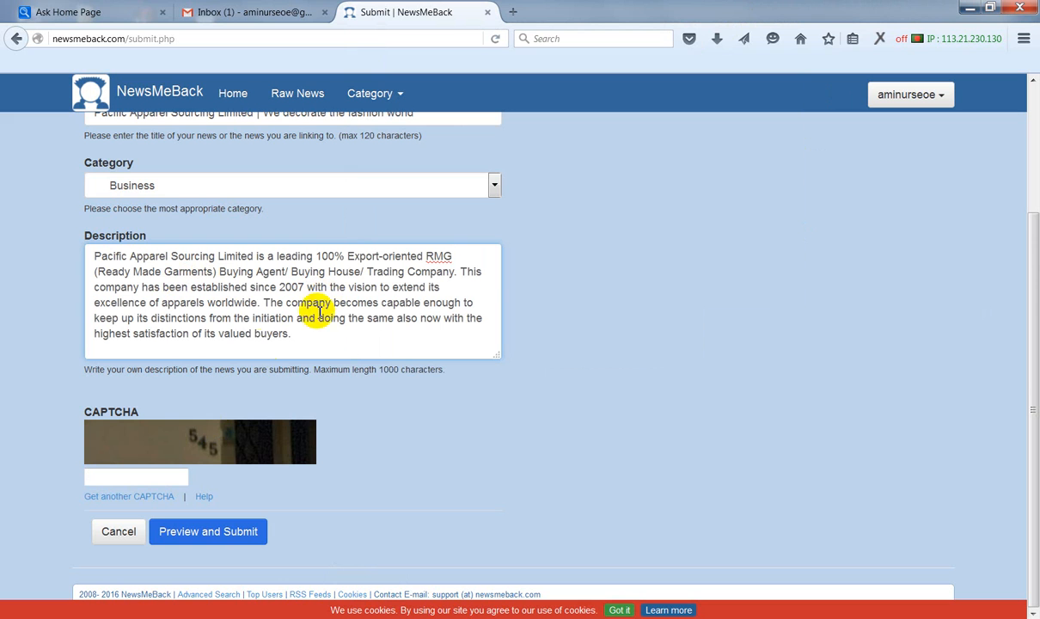
- Enter the CAPTCHA code and send the news details on to the preview for confirmation
left_click(123, 480)
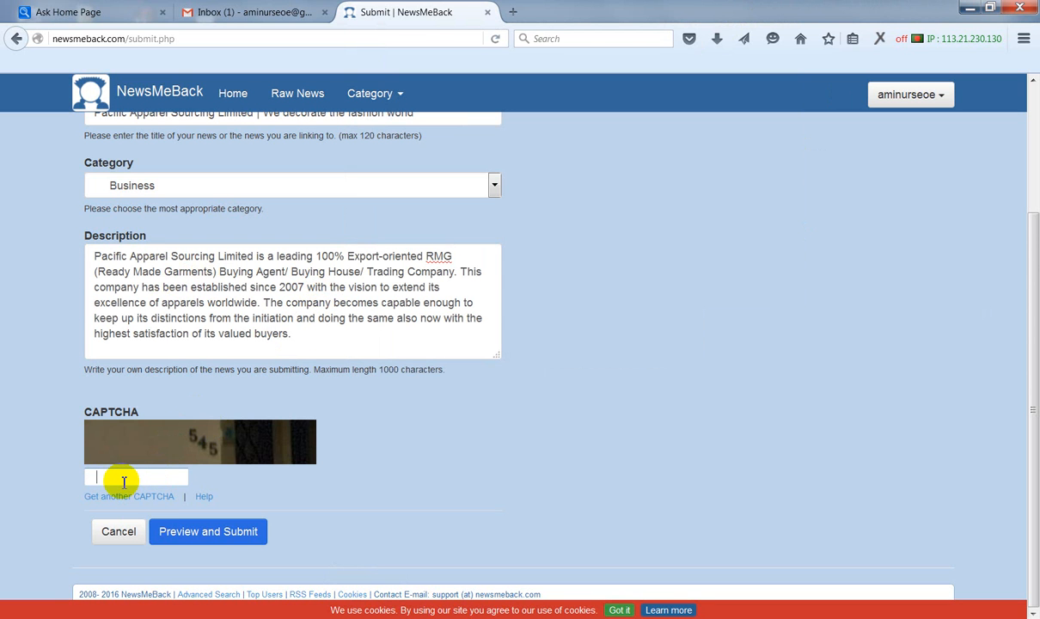
type("545")
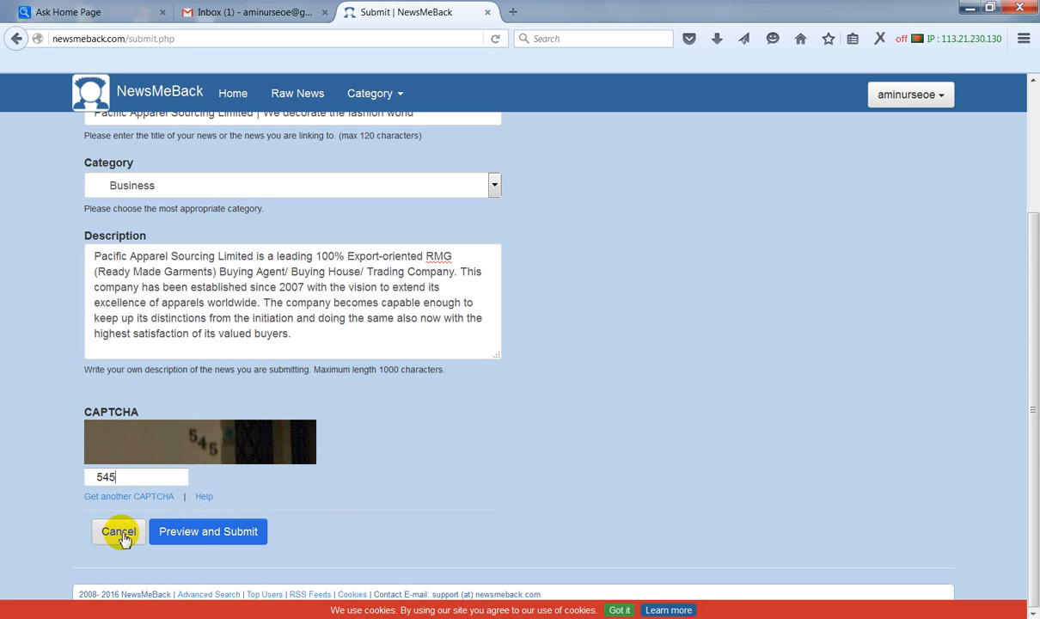
left_click(213, 533)
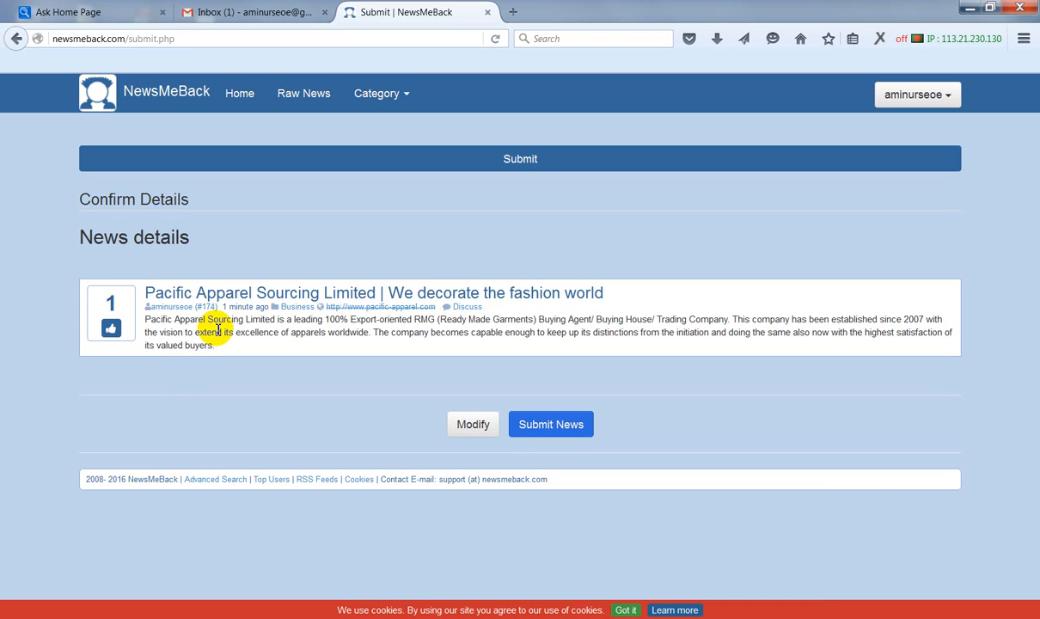
- Copy the link address of the story's Discuss link and submit the news
right_click(465, 310)
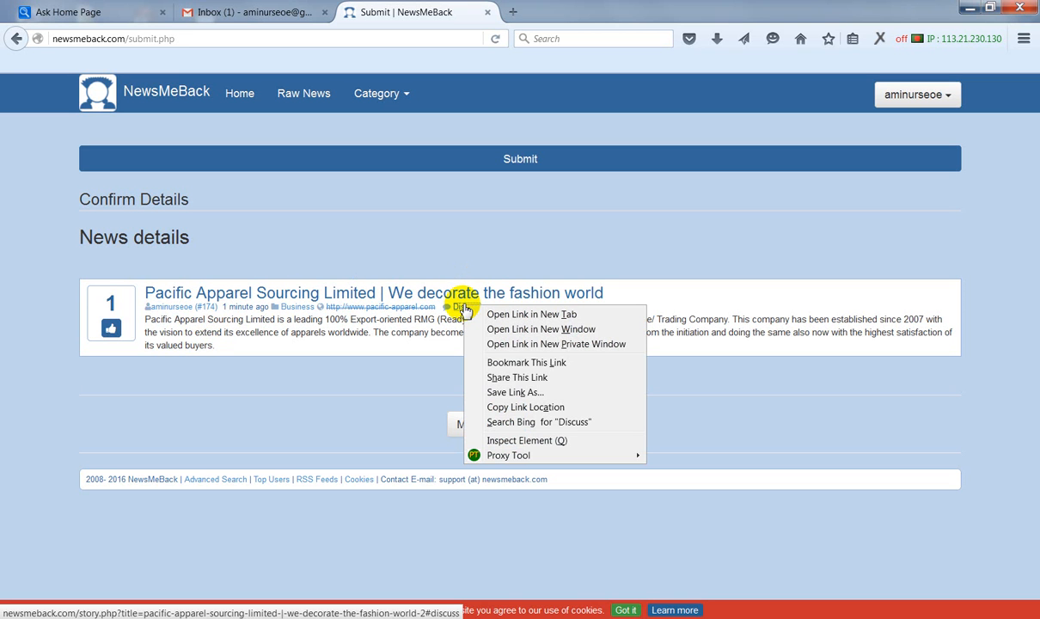
left_click(532, 407)
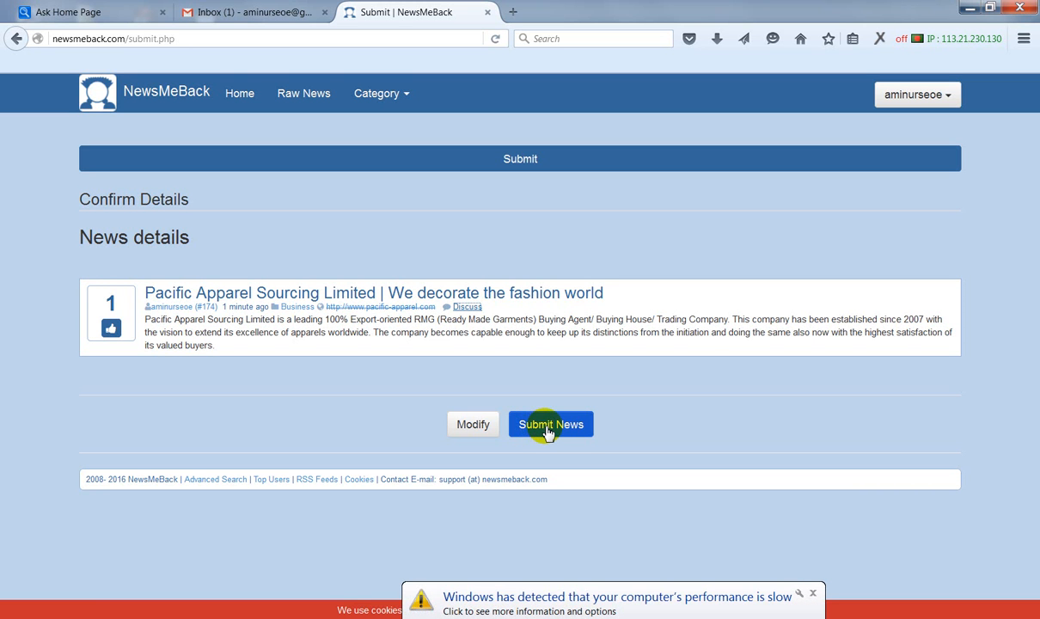
left_click(548, 432)
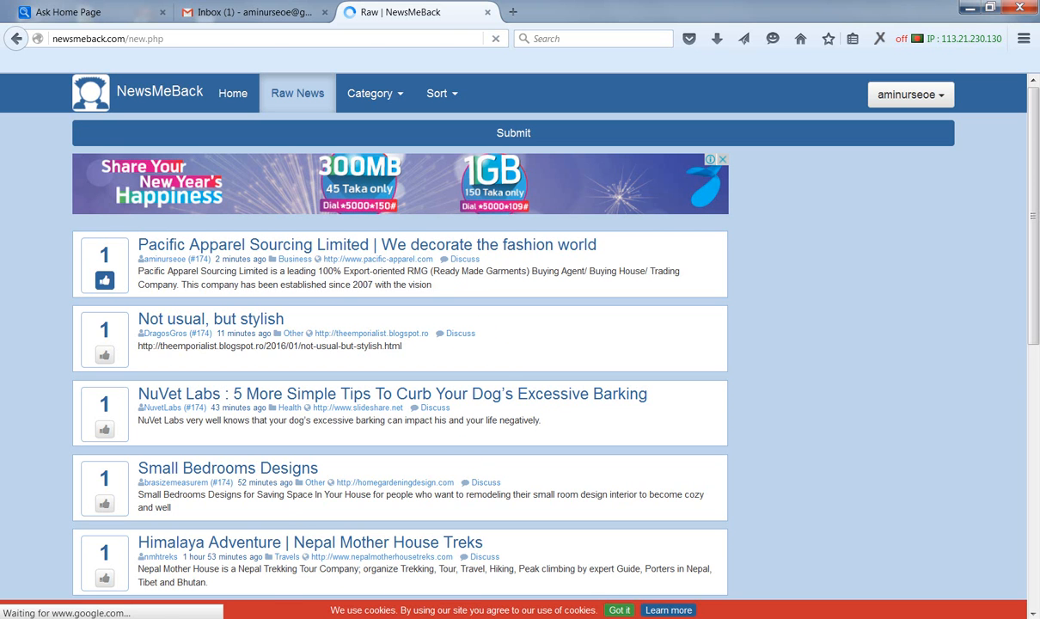
- Switch to the Book1 workbook in Excel and select cell D6 for the copied confirmation link
mouse_move(368, 618)
left_click(370, 559)
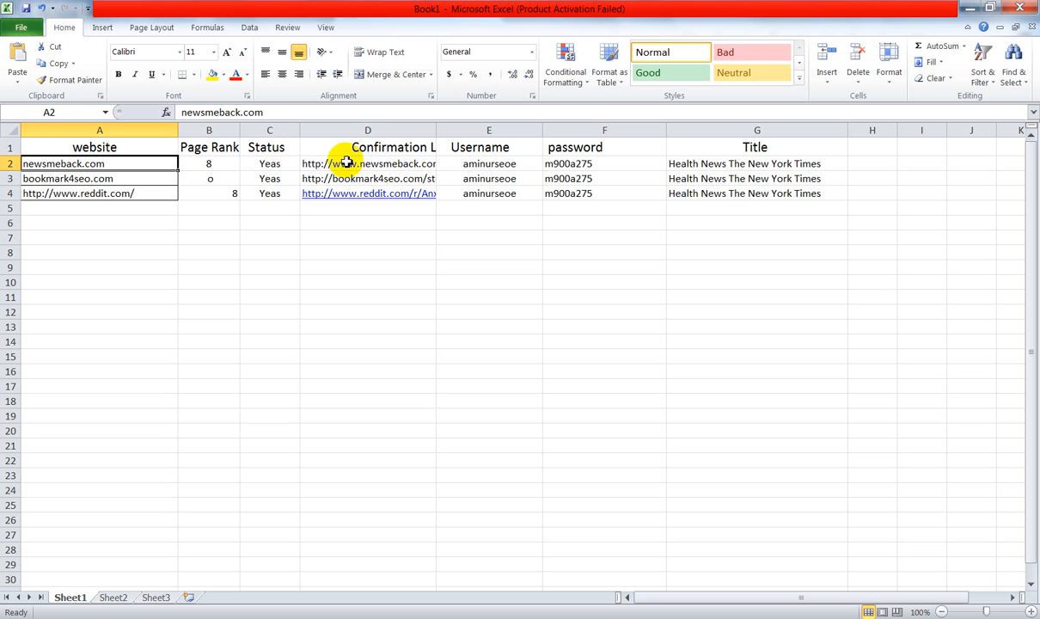
left_click(368, 222)
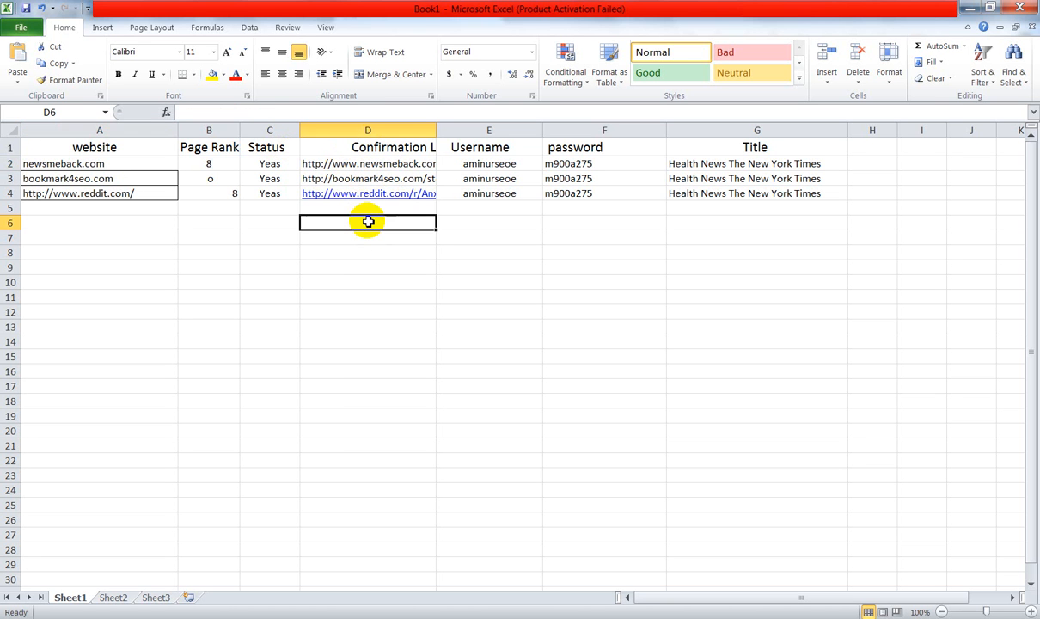
right_click(367, 222)
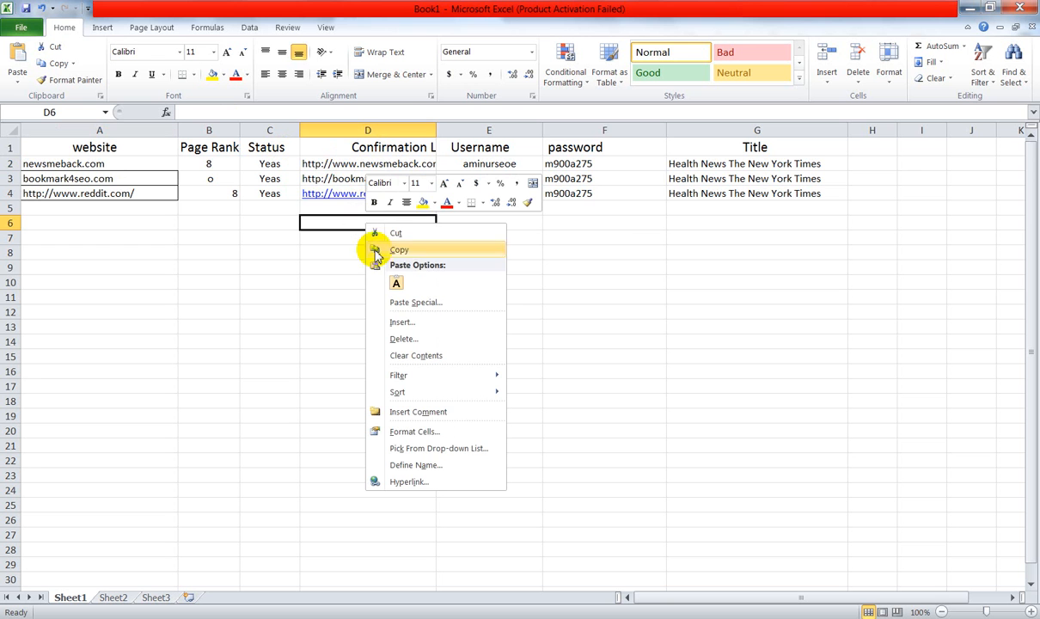
left_click(396, 281)
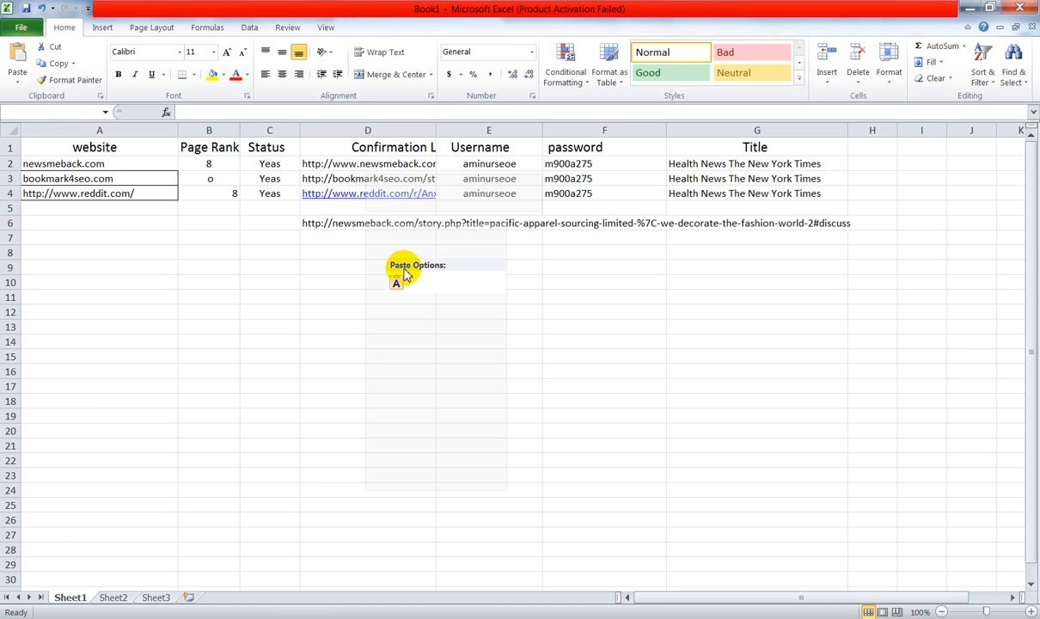
right_click(367, 223)
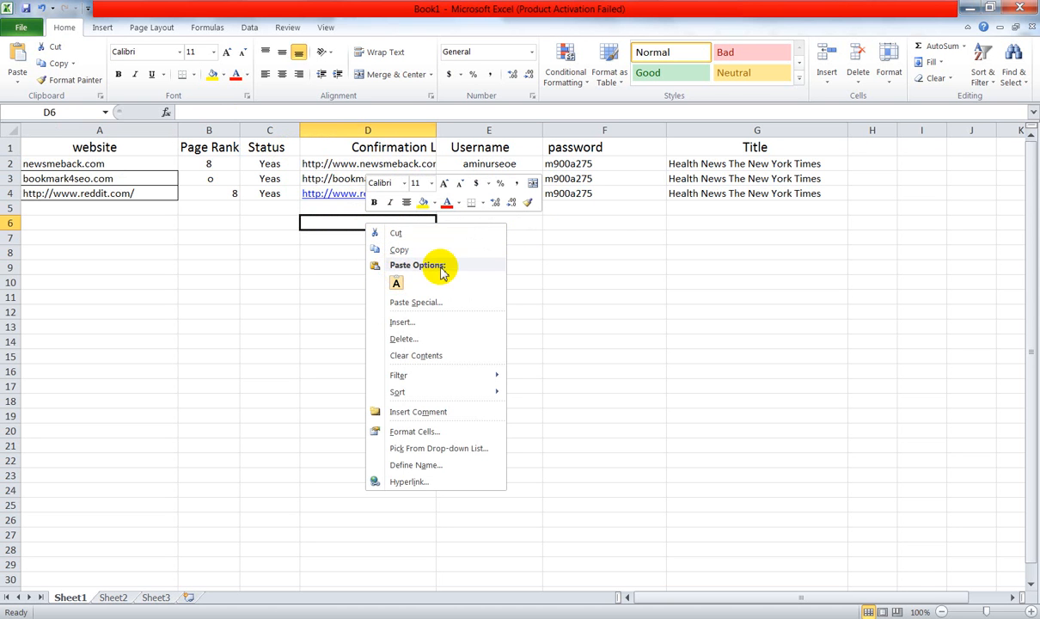
left_click(574, 265)
right_click(381, 225)
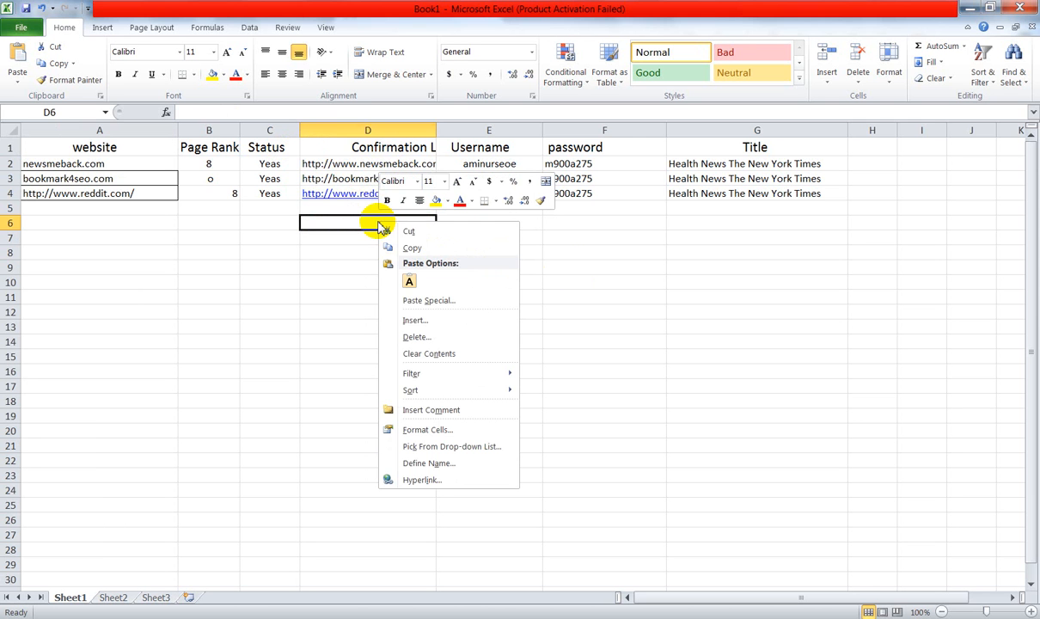
left_click(416, 301)
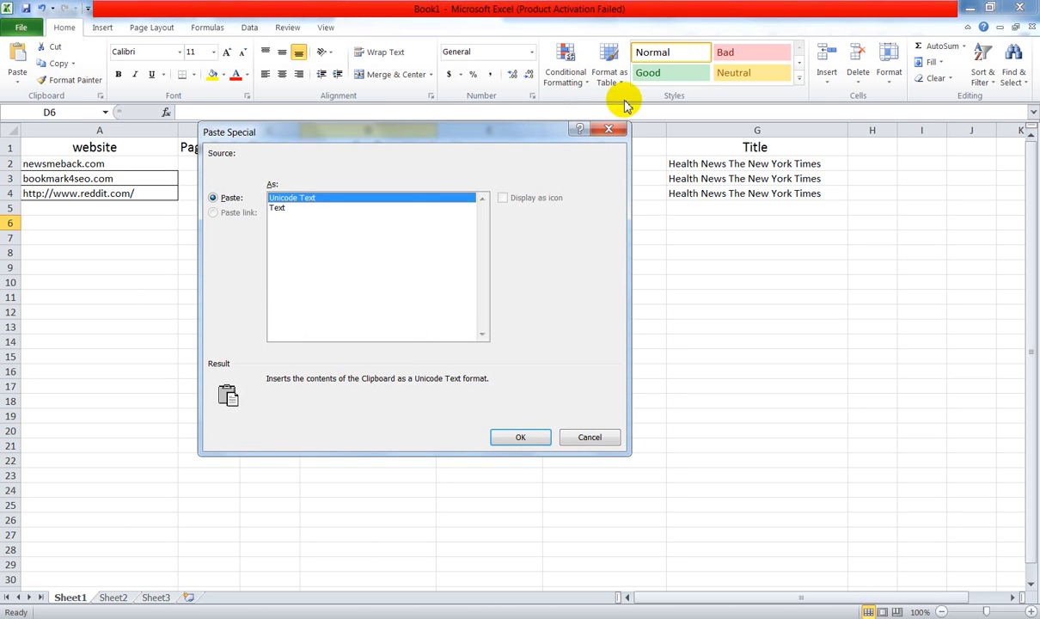
left_click(606, 128)
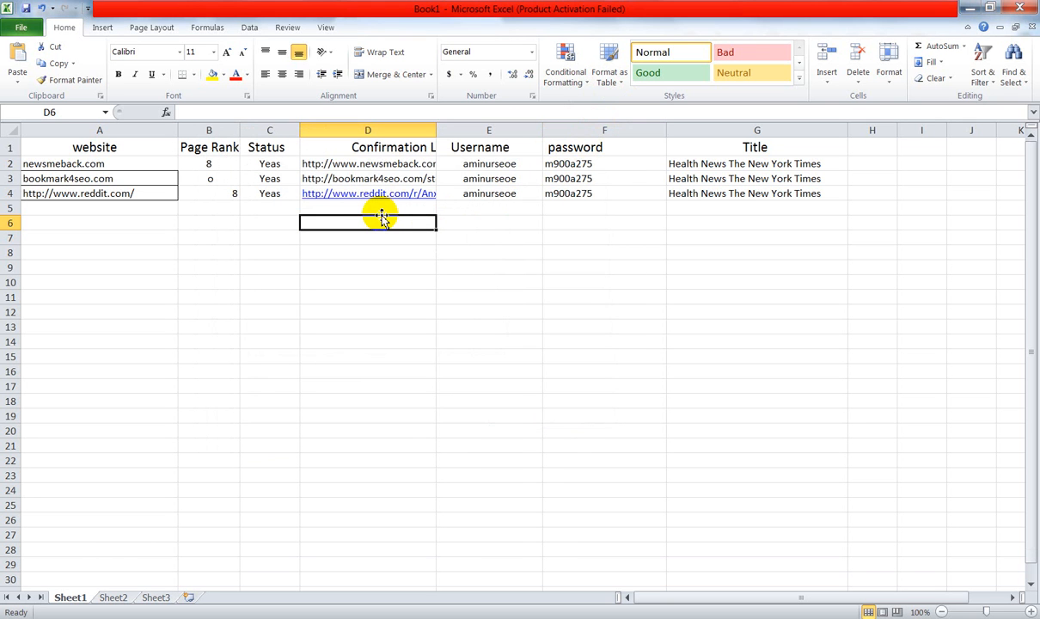